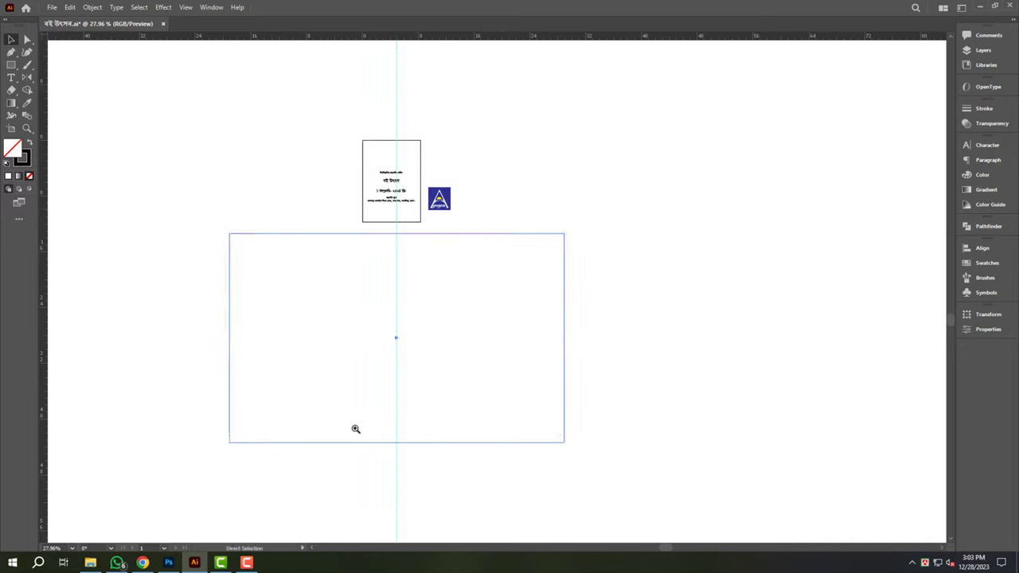
Move the Bengali text lines from the small portrait frame into the large banner rectangle and enlarge them.
left_click_drag(356, 429, 553, 389)
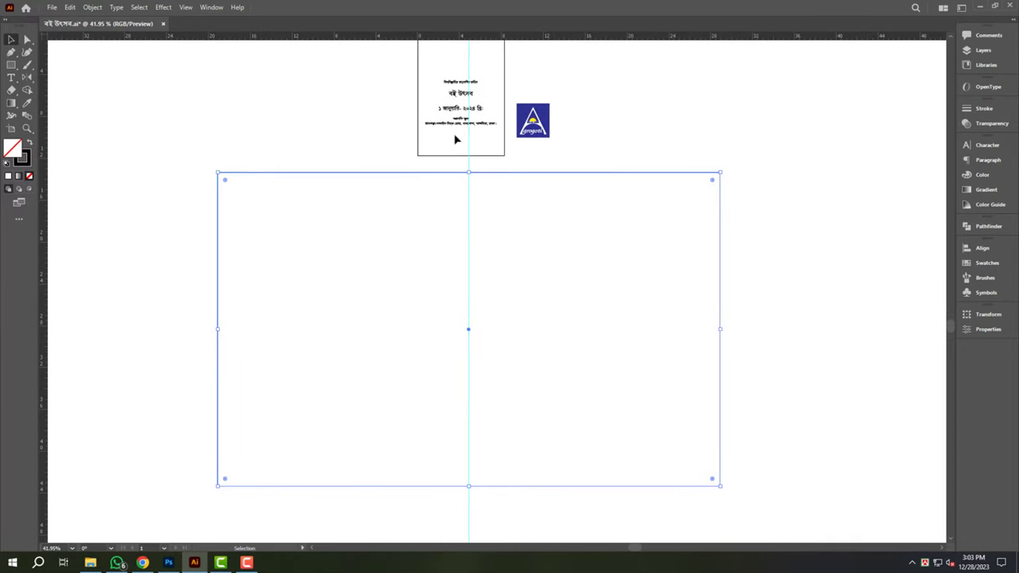
left_click(358, 75)
left_click(497, 147)
left_click_drag(466, 130, 475, 382)
Create an inward offset path from the large banner rectangle as an inner margin frame.
left_click(616, 224)
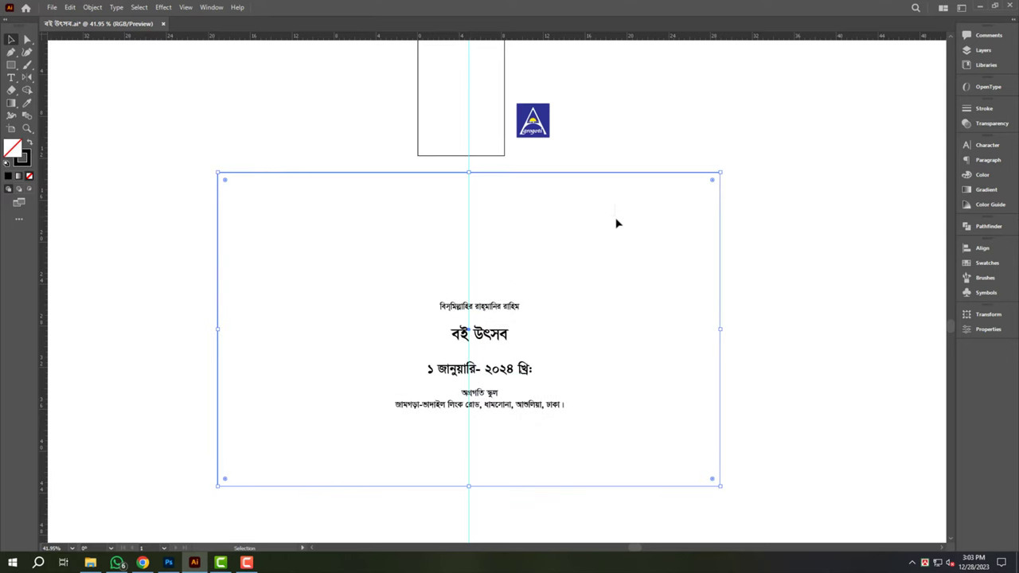
key("alt+o")
mouse_move(212, 260)
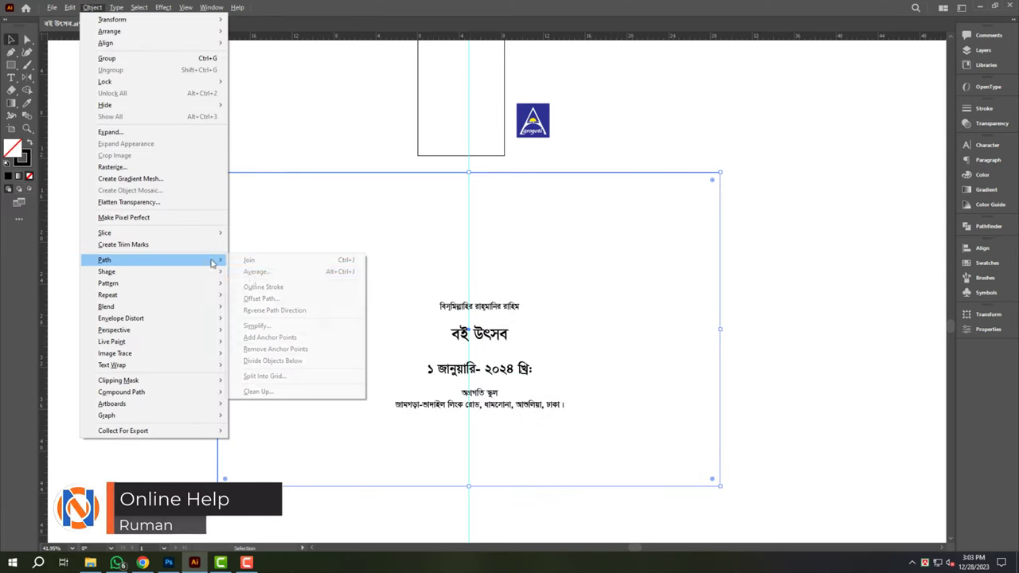
left_click(253, 299)
key("Return")
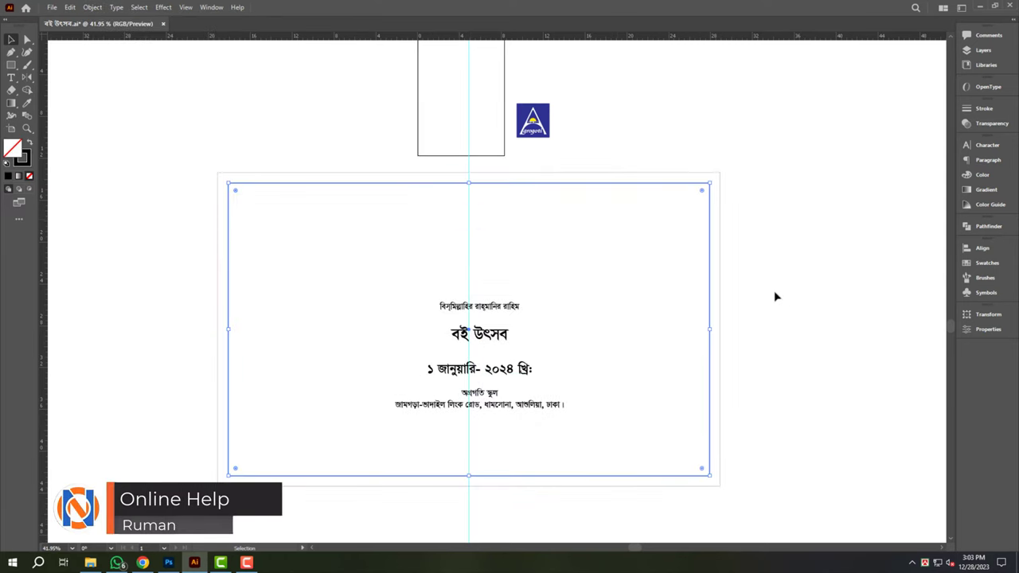
Move the Bismillah line to the top of the banner, centred on the guide just inside the inner margin.
left_click_drag(470, 225, 584, 243)
left_click_drag(518, 342, 526, 184)
key("shift+Down")
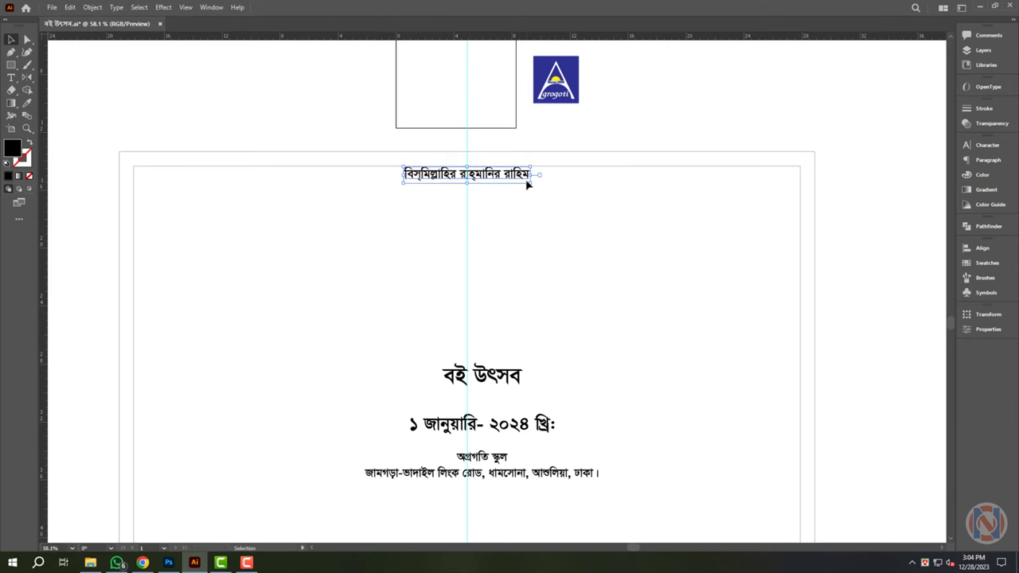
Move the school name and address text to the bottom of the banner and enlarge it.
scroll(500, 414, "down", 1)
left_click_drag(498, 411, 482, 315)
left_click(487, 370)
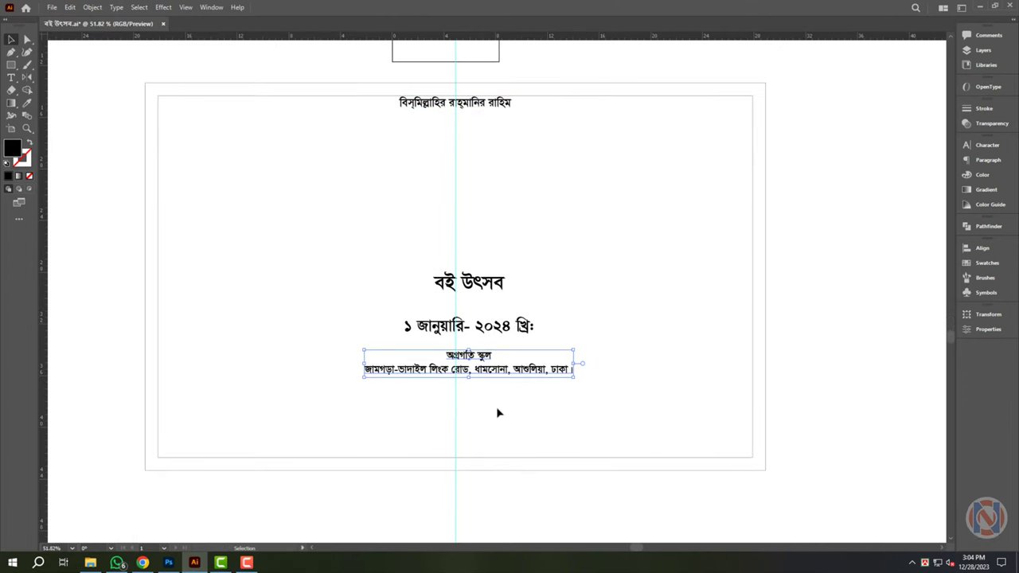
left_click_drag(470, 379, 506, 451)
Split the school name "অগ্রগতি স্কুল" from the address line into its own text object above the address.
key("t")
triple_click(481, 414)
key("ctrl+x")
key("Escape")
key("t")
triple_click(477, 411)
key("ctrl+v")
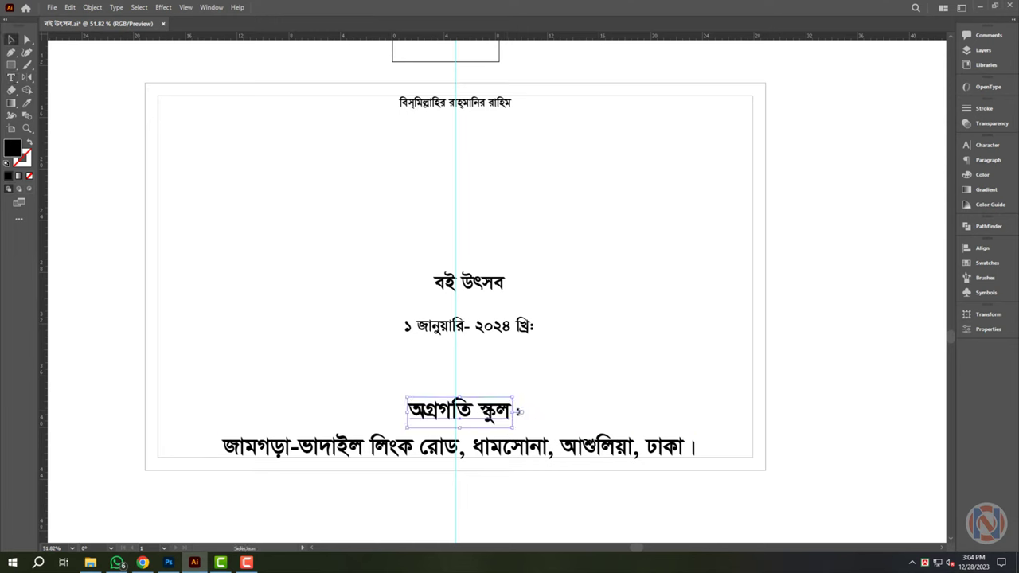
Enlarge the school name and stretch it horizontally to match the width of the address line below.
left_click_drag(518, 411, 567, 412)
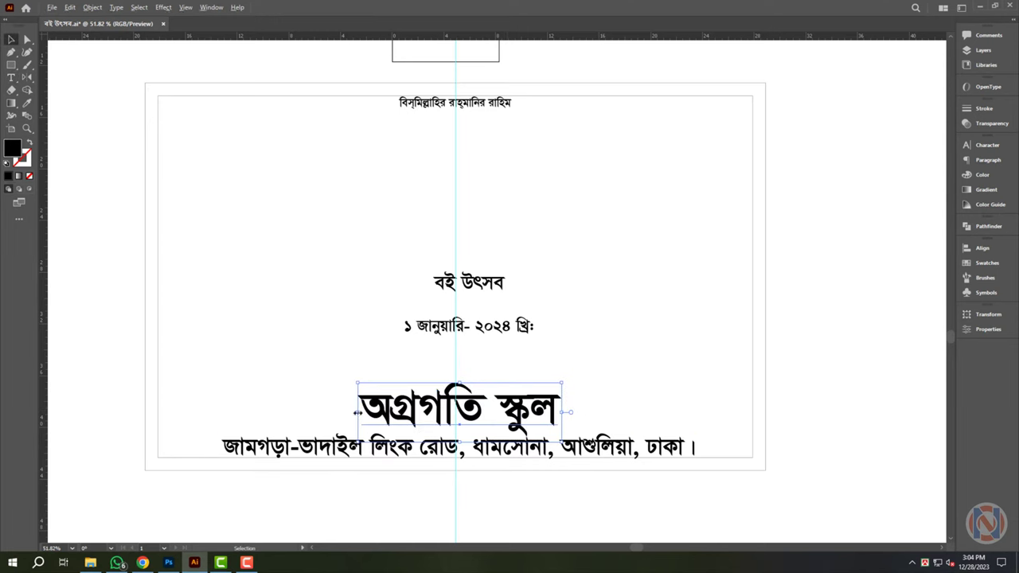
left_click_drag(355, 412, 221, 412)
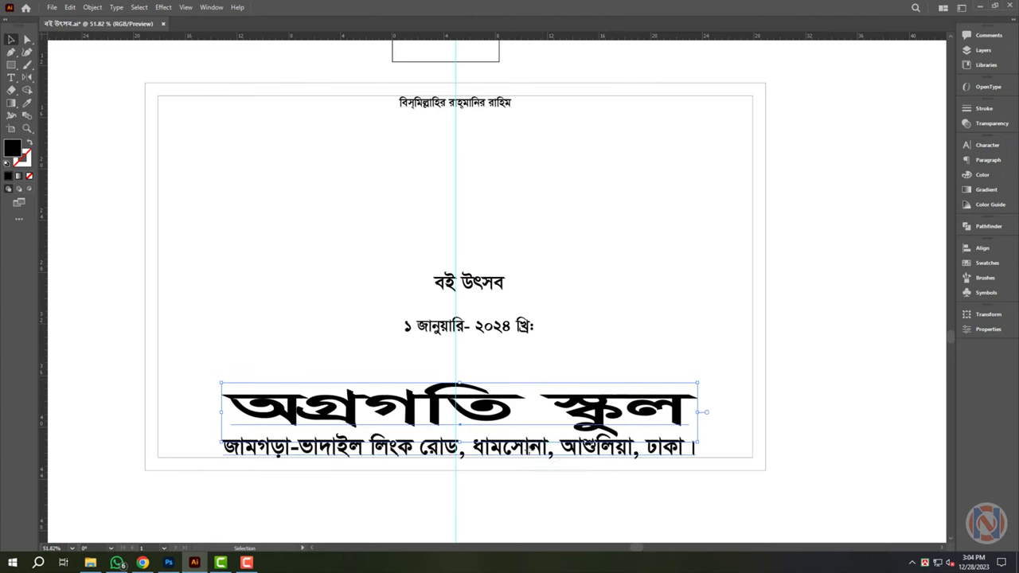
left_click(528, 447)
Adjust the school name and address as one centred block within the bottom of the banner's inner margin.
left_click_drag(462, 467, 621, 503)
left_click_drag(457, 430, 489, 444)
scroll(530, 390, "down", 2)
left_click_drag(531, 390, 490, 388)
left_click(456, 378, "shift")
left_click_drag(378, 392, 263, 394)
left_click_drag(531, 400, 504, 442)
Duplicate the outer banner rectangle in place and shrink the copy to a full-width band behind the school name and address.
left_click(661, 308)
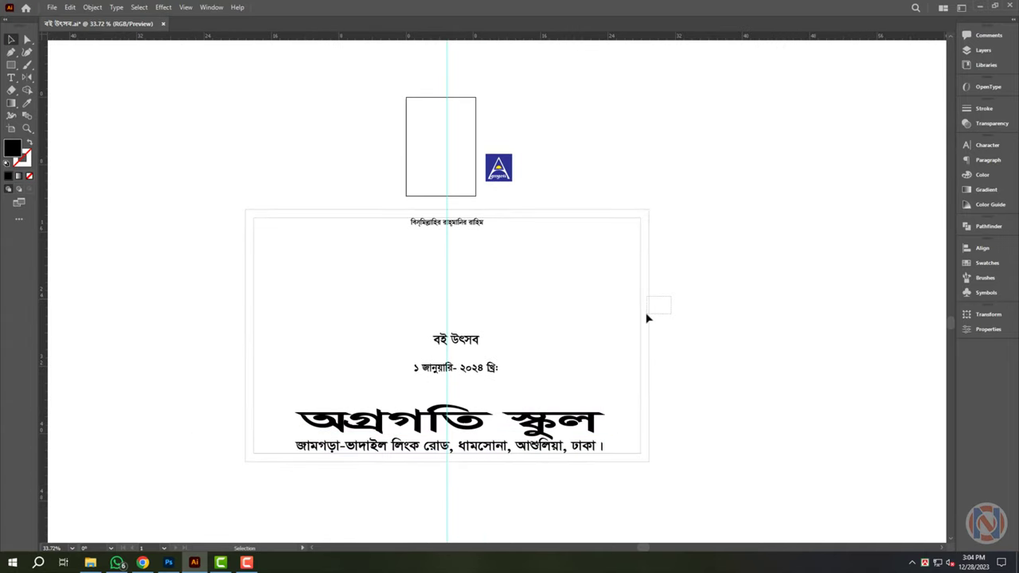
left_click(648, 314)
scroll(539, 447, "up", 1)
key("ctrl+c")
key("ctrl+f")
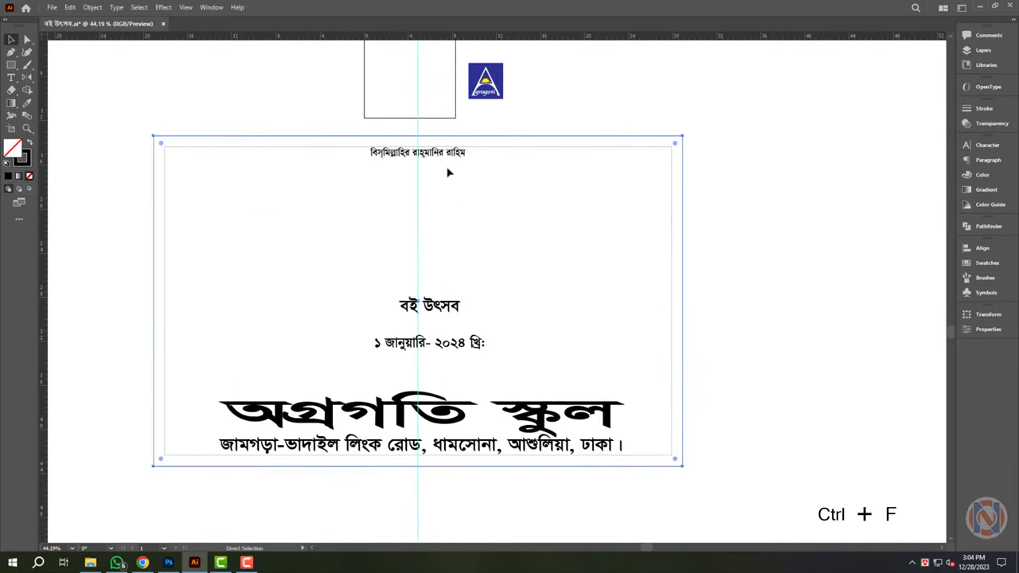
key("v")
left_click_drag(418, 139, 418, 384)
Fill the bottom band with C 100, M 100, Y 0, K 0, without a stroke, and send it to the back.
left_click(28, 144)
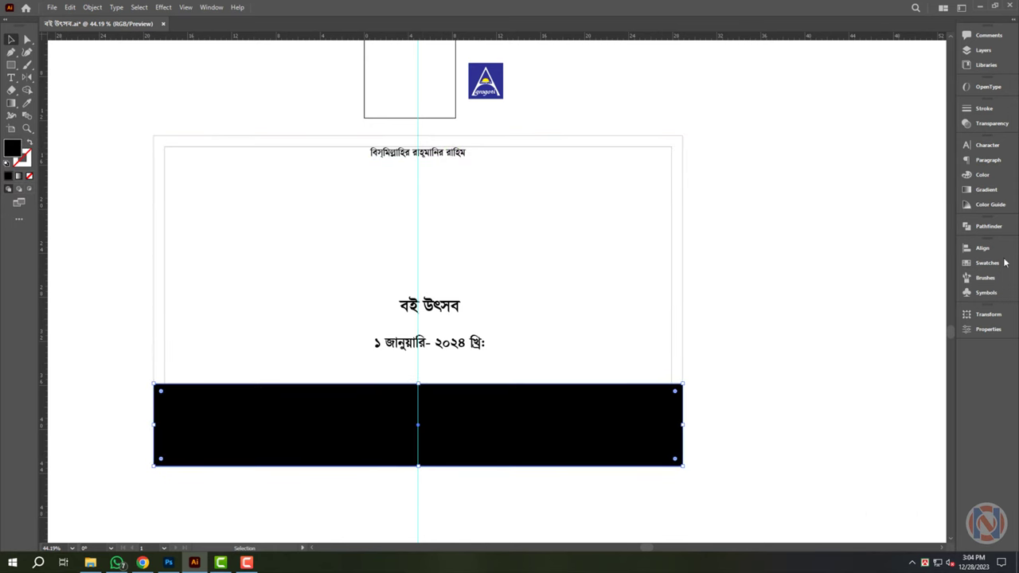
left_click(981, 176)
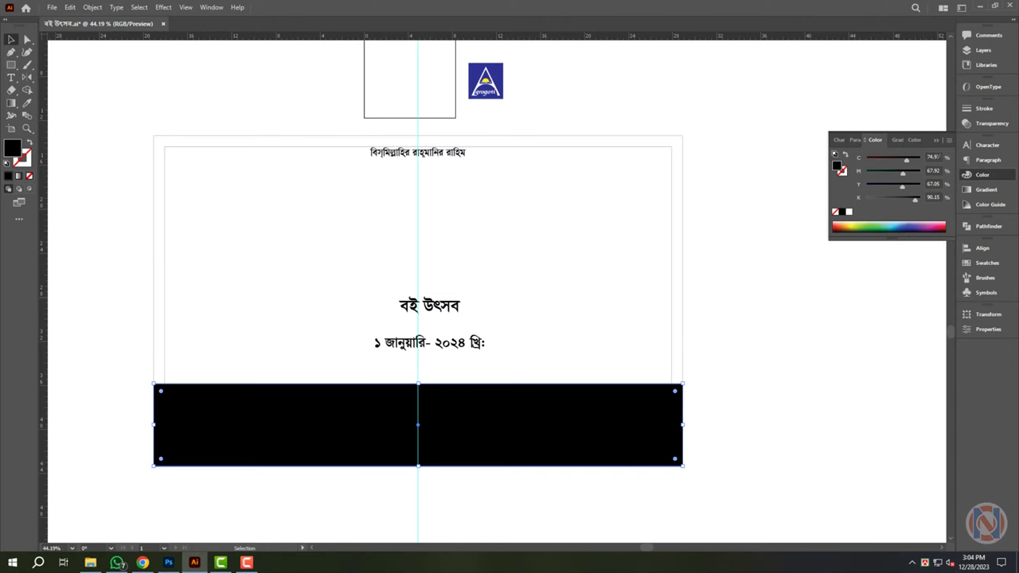
left_click(937, 169)
type("100")
key("Tab")
type("0")
key("Tab")
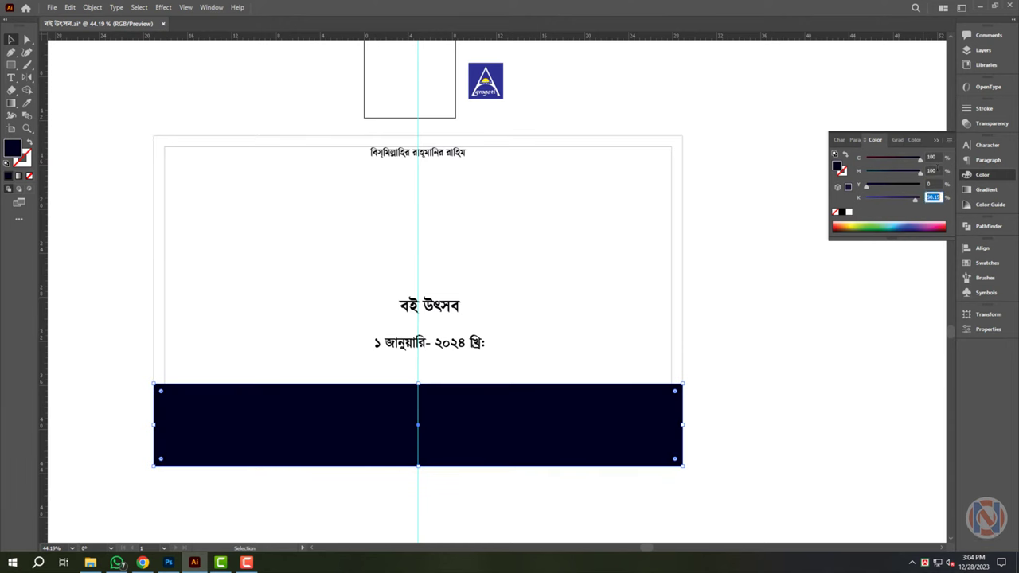
type("0")
key("Return")
key("ctrl+shift+bracketleft")
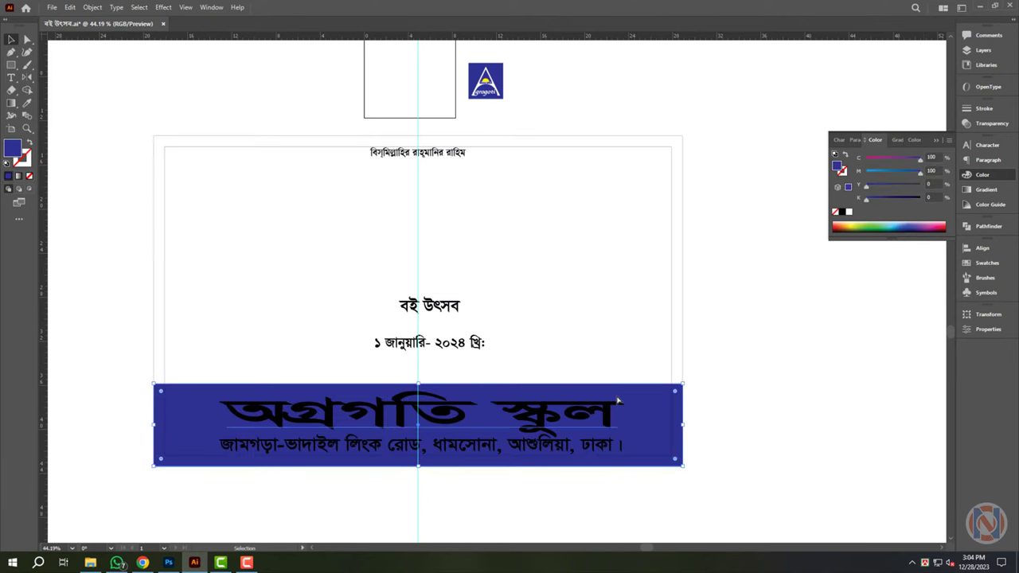
Colour the school name and address on the bottom band white.
left_click(613, 444)
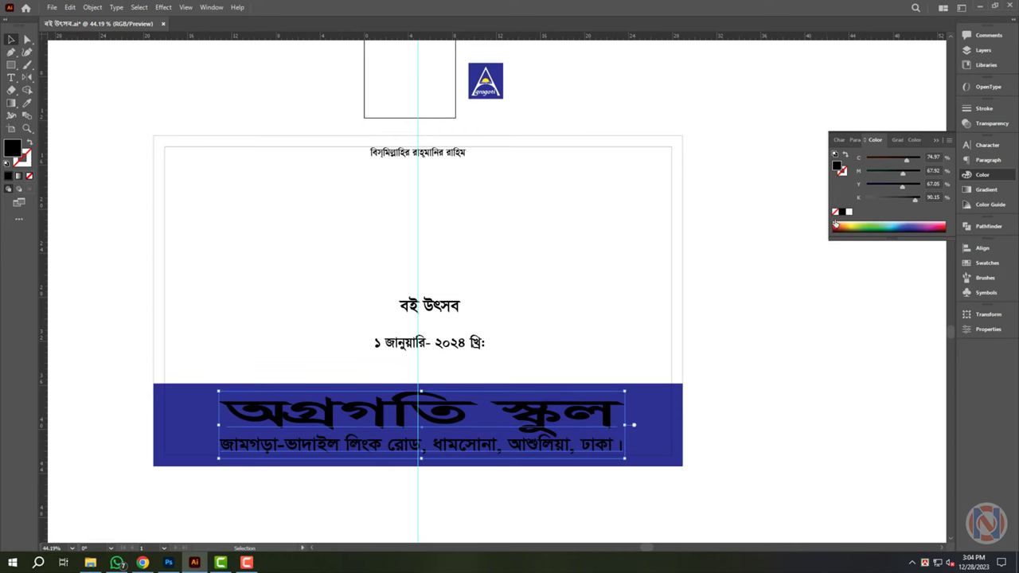
left_click(849, 212)
left_click(804, 429)
Move the school logo artwork onto the blue band before the school name and delete its leftover blue square.
left_click(498, 80)
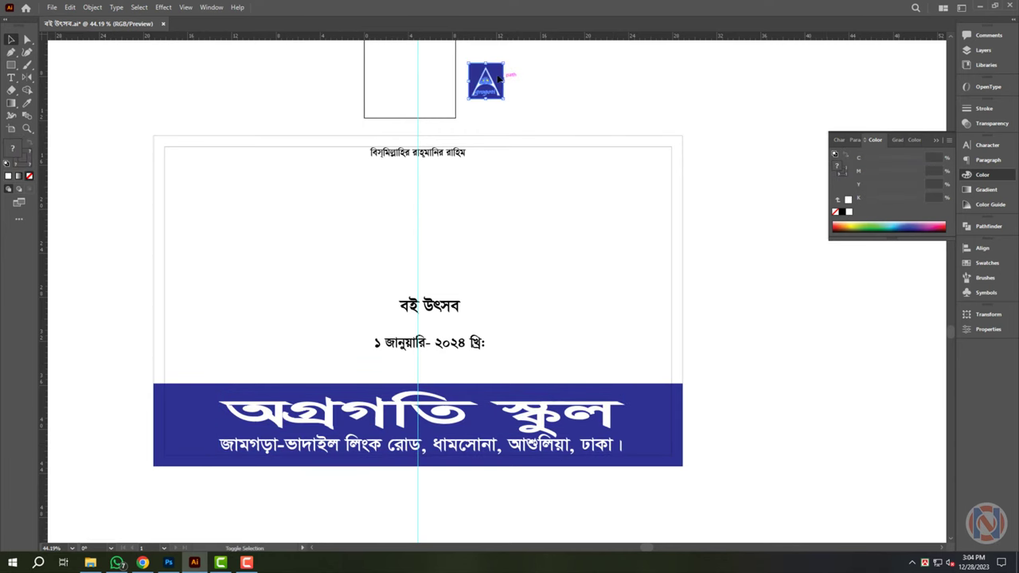
left_click_drag(494, 90, 194, 425)
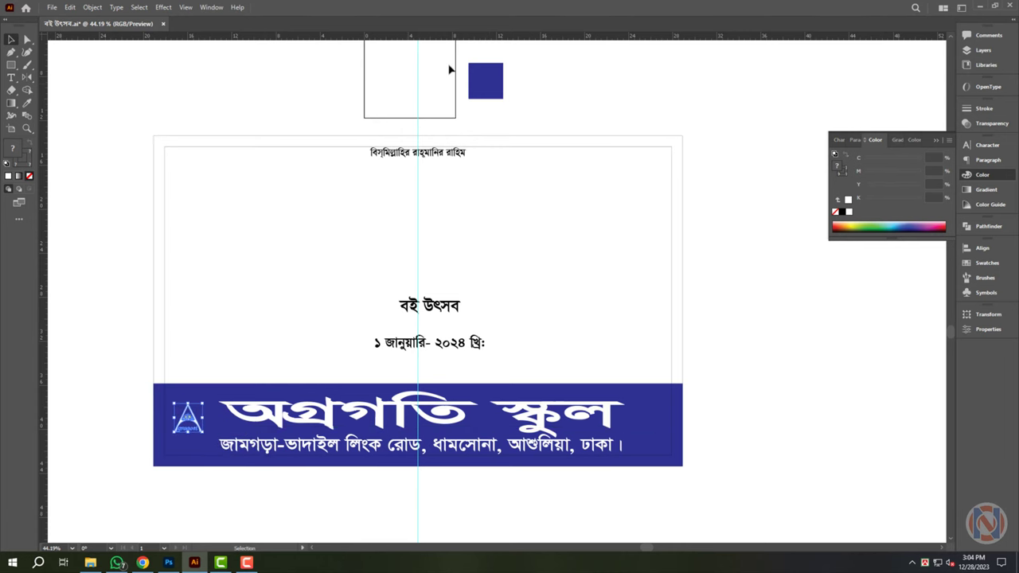
left_click_drag(532, 105, 534, 109)
key("Delete")
Enlarge the logo on the blue band to roughly the combined height of the school name and address.
left_click_drag(170, 485, 355, 472)
left_click(244, 276)
left_click_drag(238, 291, 268, 291)
key("ctrl+z")
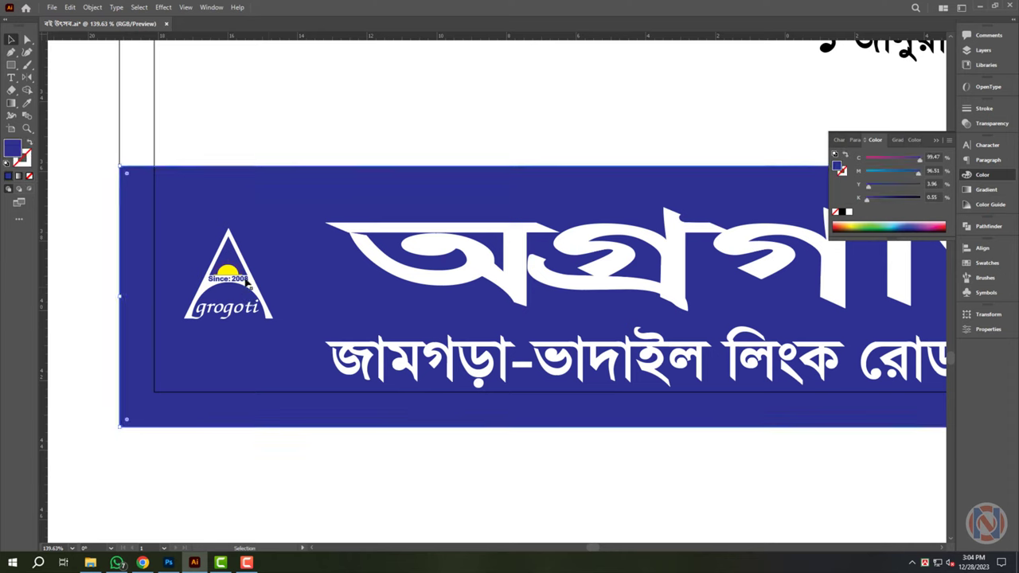
left_click(245, 280)
left_click_drag(229, 319, 231, 390)
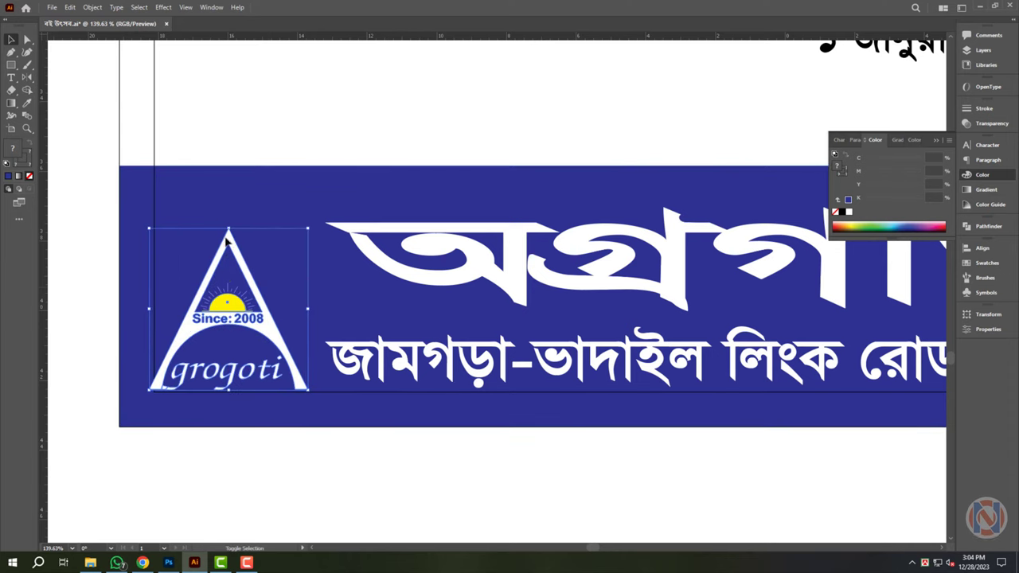
left_click_drag(228, 229, 229, 216)
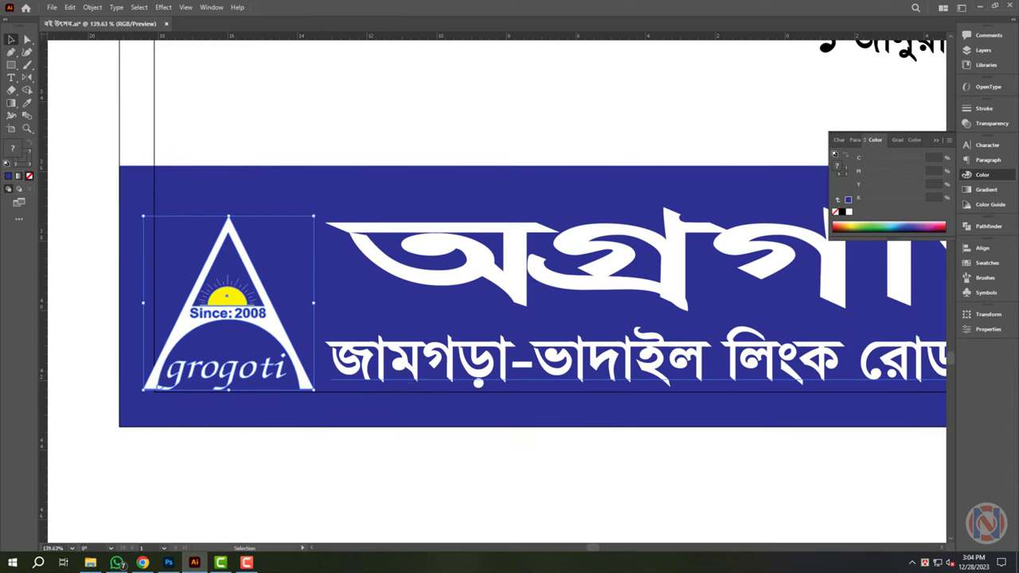
Shift the school name and address right along the blue band to leave space beside the enlarged logo.
left_click(412, 380)
left_click_drag(435, 268, 448, 266)
left_click(434, 267, "shift")
left_click(280, 327, "shift")
left_click_drag(337, 303, 254, 304)
left_click_drag(812, 334, 549, 339)
left_click_drag(530, 294, 566, 296)
left_click(449, 434)
Nudge the logo up and left to line it up with the school name and address on the blue band.
left_click(144, 284)
left_click_drag(140, 273, 136, 270)
key("shift+Up")
key("shift+Up")
key("shift+Up")
key("shift+Left")
key("shift+Left")
key("shift+Up")
key("shift+Down")
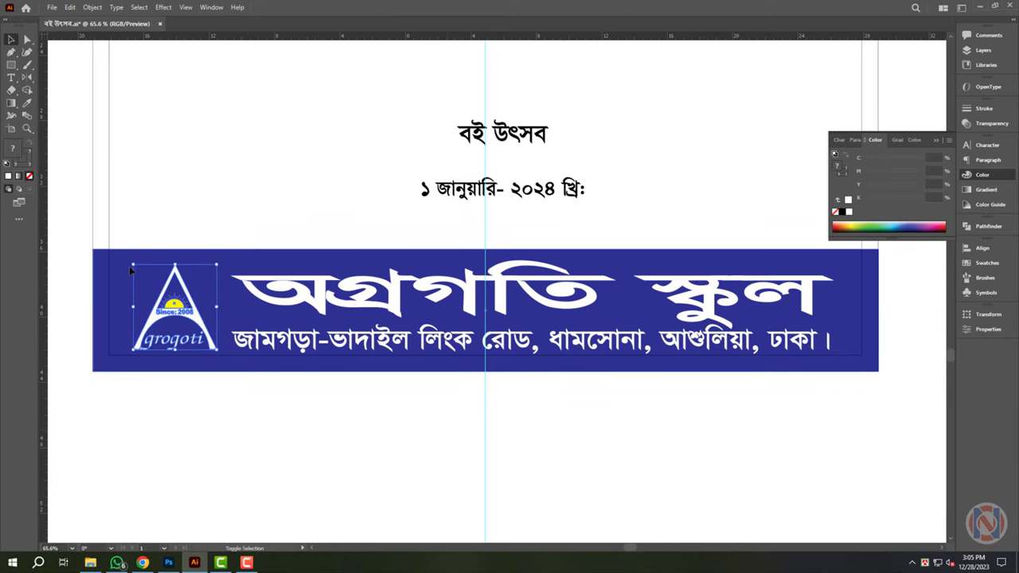
key("shift+Left")
Duplicate the blue band in place and reduce the copy to a 48 × 0.55 in strip along its upper edge.
left_click_drag(503, 432, 481, 435)
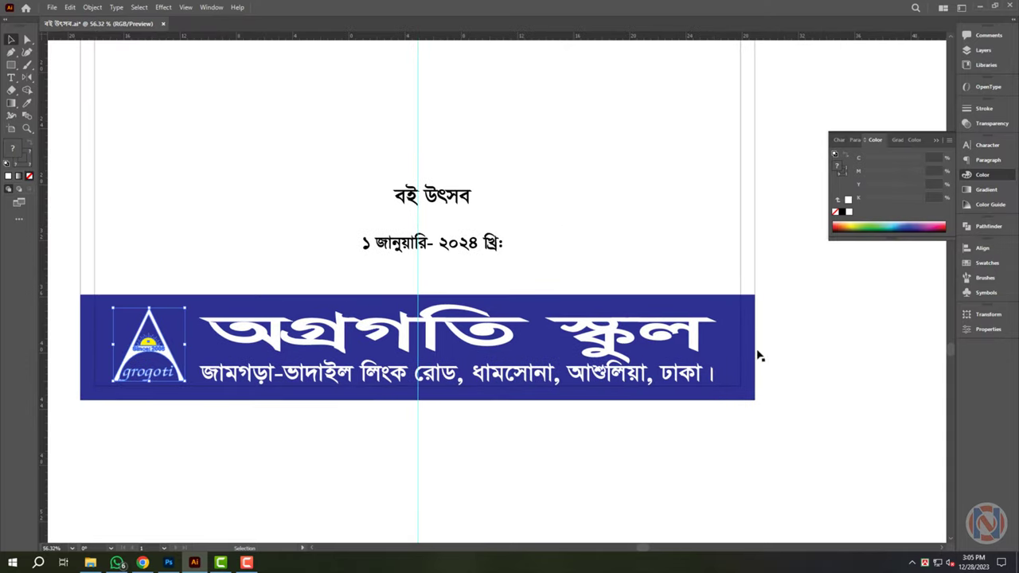
left_click(751, 314)
key("ctrl+c")
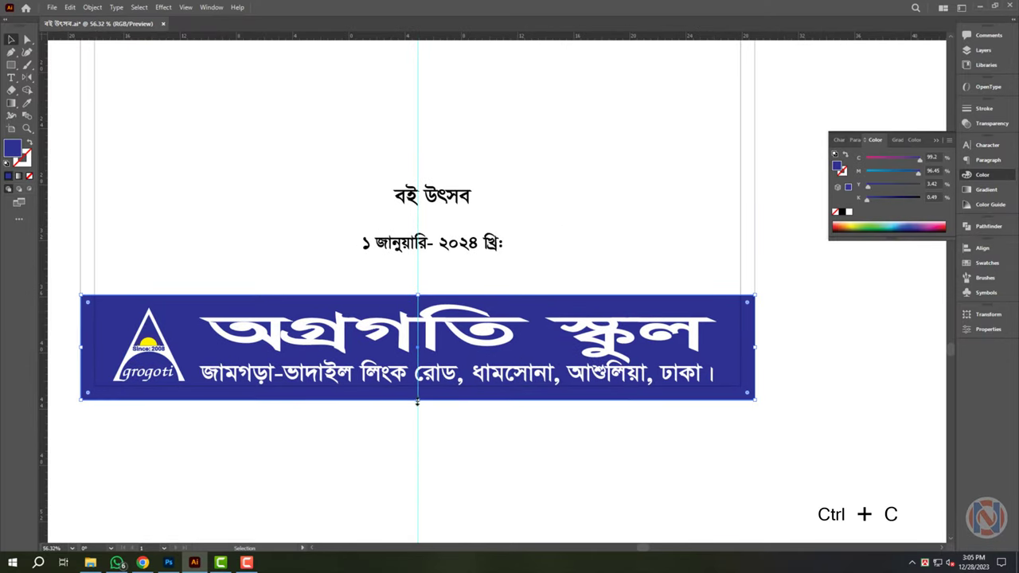
key("ctrl+f")
left_click_drag(417, 392, 422, 287)
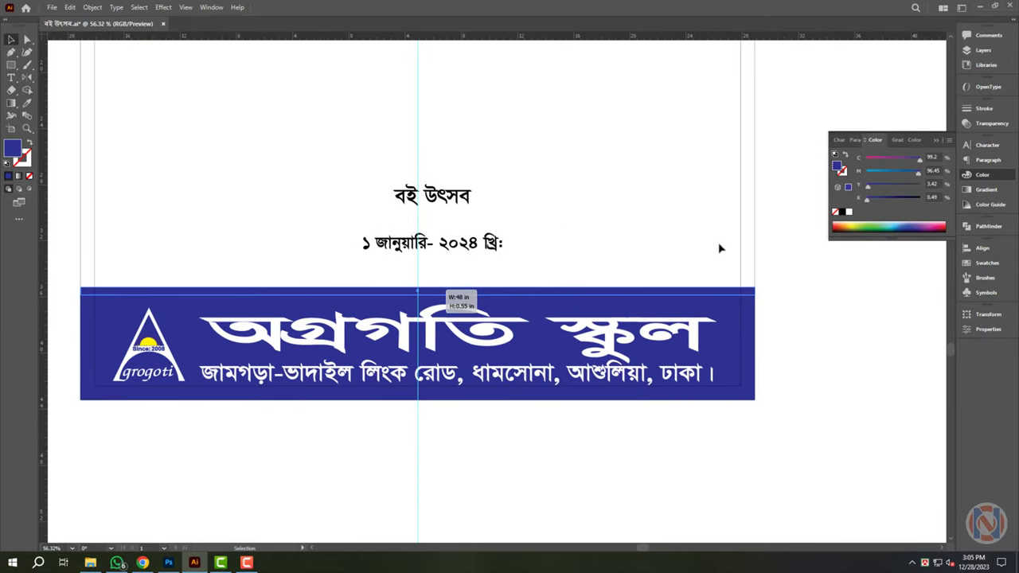
Recolour the thin strip above the blue band light cyan with M 0, Y 0 and K 0.
left_click(933, 170)
type("50")
key("Tab")
type("0")
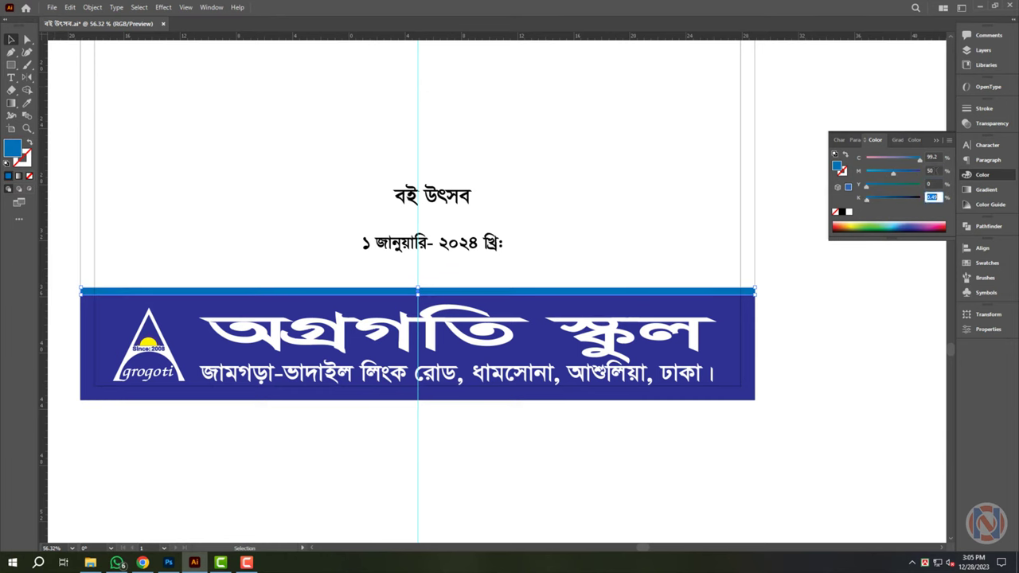
left_click_drag(911, 173, 840, 199)
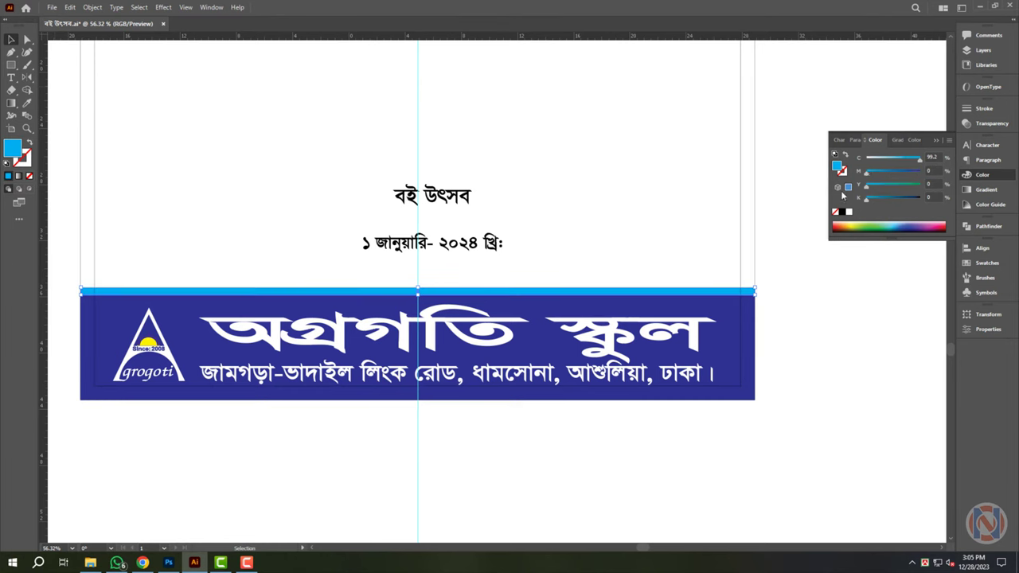
Reduce the height of the cyan strip along the upper edge of the blue band.
left_click(429, 300)
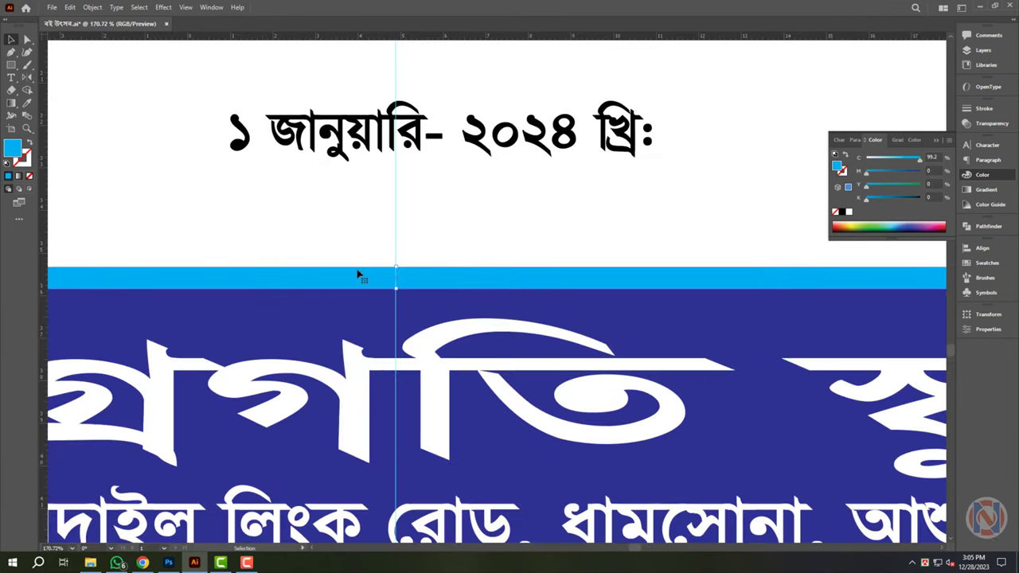
left_click_drag(397, 266, 263, 282)
left_click_drag(464, 234, 460, 298)
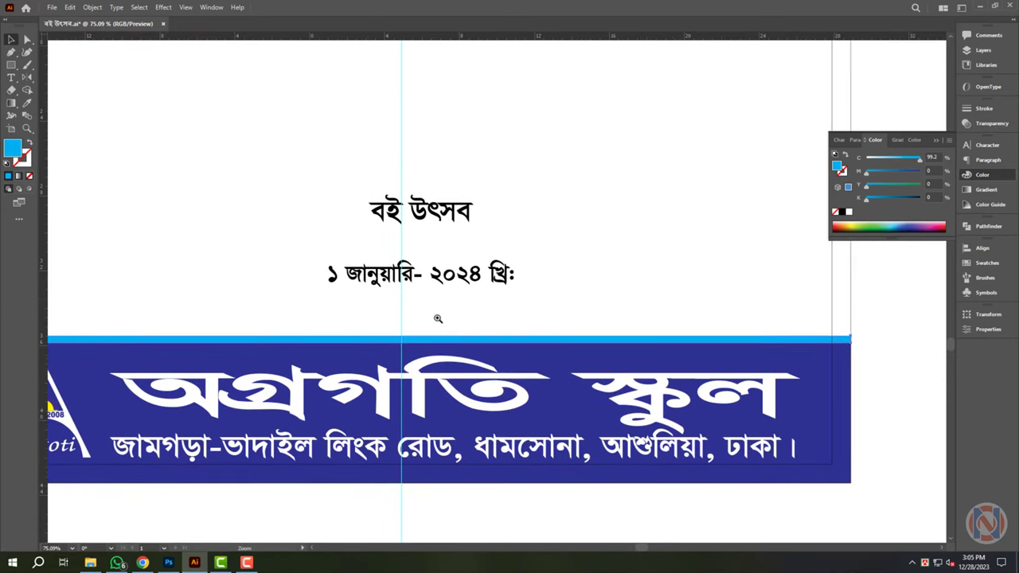
Move the title "বই উৎসব" up toward the middle of the banner and break it into two lines.
scroll(437, 318, "down", 4)
left_click(498, 335)
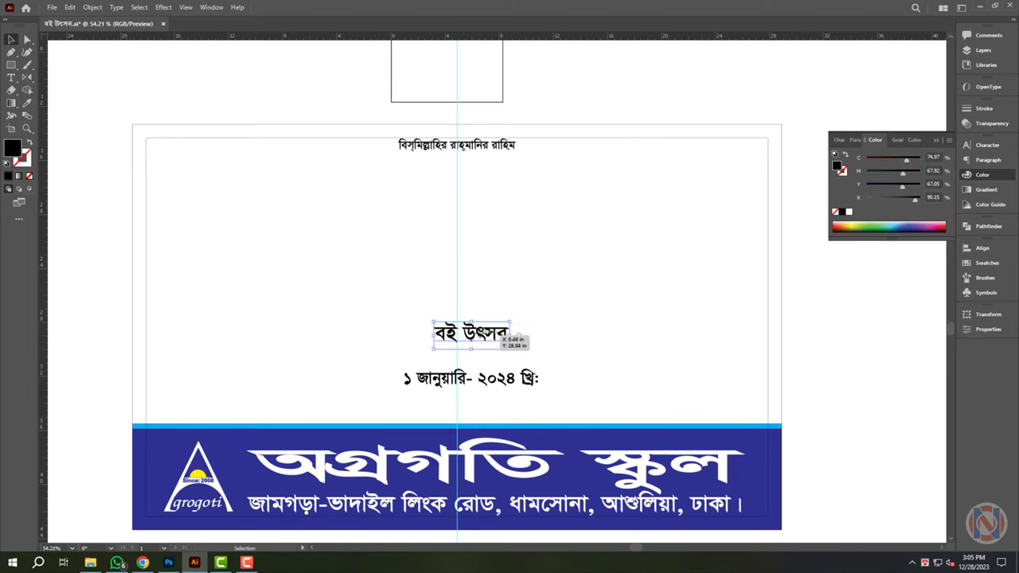
left_click_drag(473, 336, 480, 264)
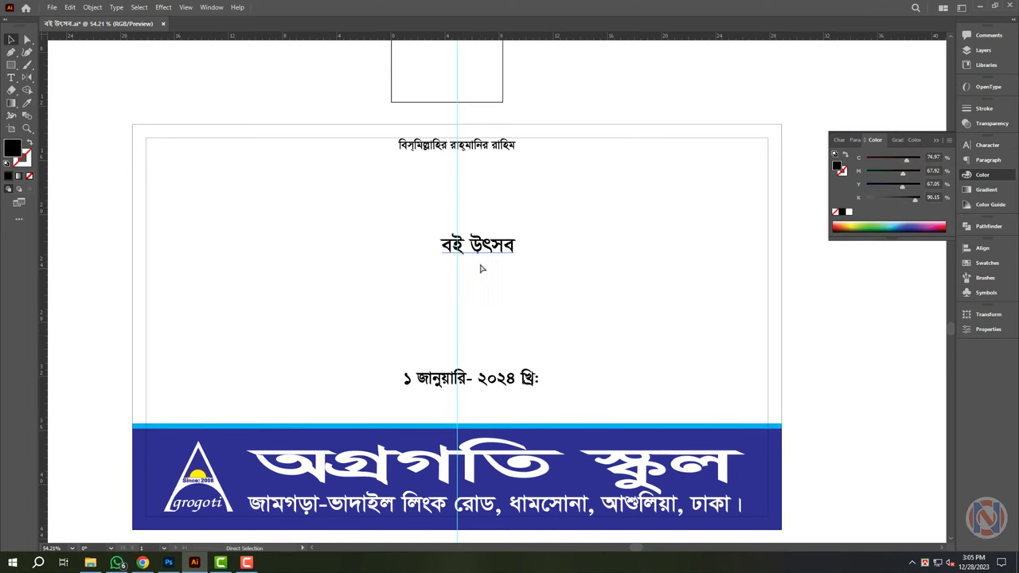
key("t")
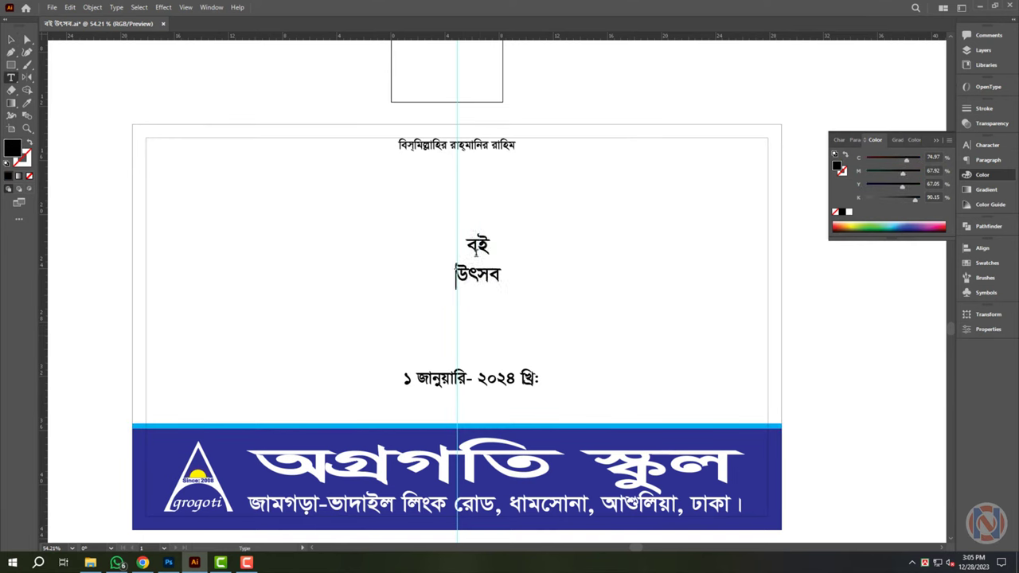
key("Escape")
Enlarge the two-line title centred on the guide and set its font to Li Mahfuj AK ANSI V2.
left_click_drag(501, 289, 551, 347)
left_click_drag(480, 274, 455, 274)
key("ctrl+t")
type("li")
scroll(921, 309, "down", 8)
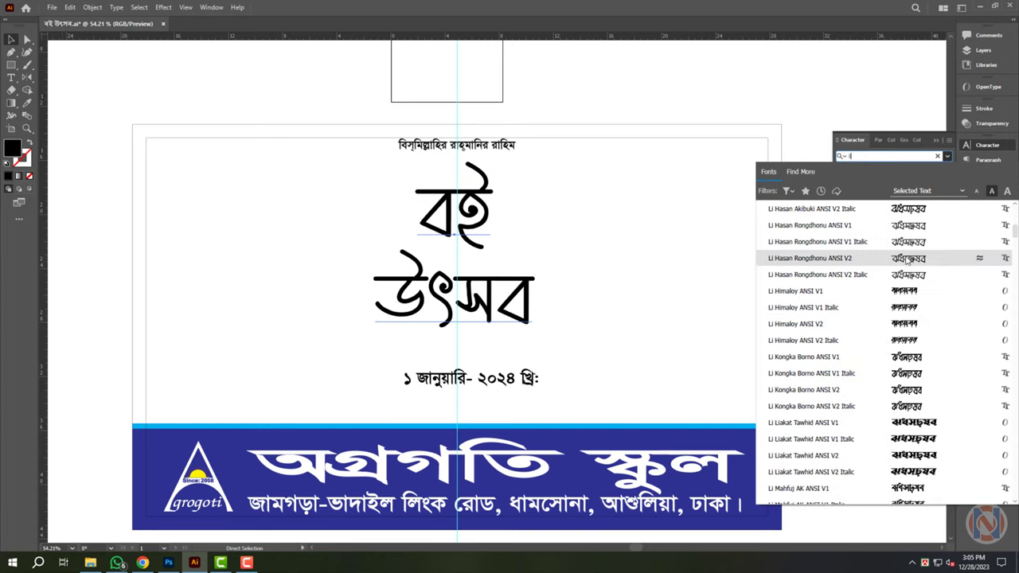
scroll(907, 323, "down", 3)
left_click(908, 324)
Tighten the spacing between the two title lines by setting the leading to 340 pt.
scroll(499, 316, "up", 1)
key("t")
double_click(478, 304)
key("Escape")
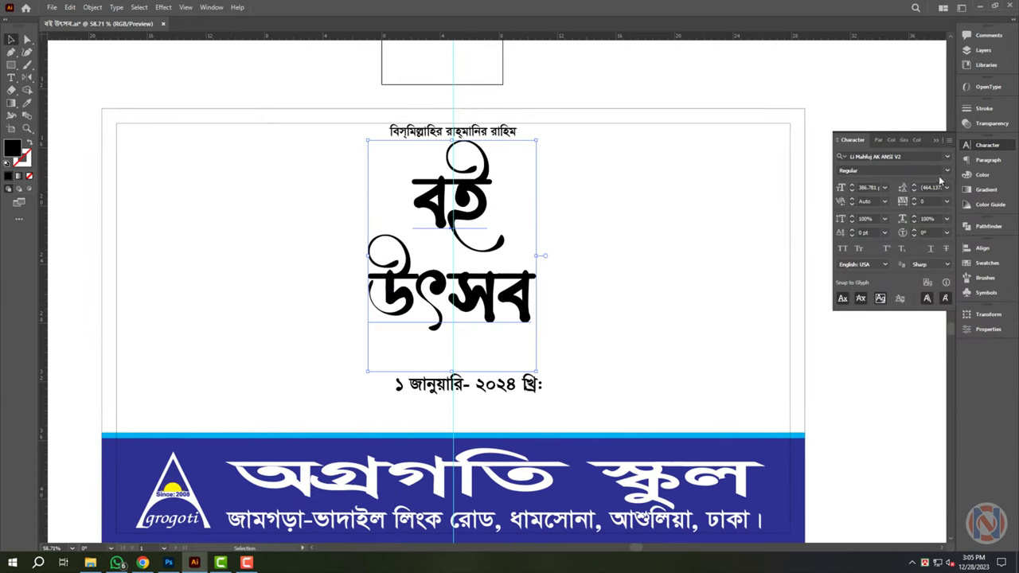
key("shift+Down")
key("shift+Down")
key("shift+Down")
key("shift+Down")
key("shift+Down")
key("shift+Down")
key("shift+Down")
key("shift+Down")
key("shift+Down")
key("shift+Down")
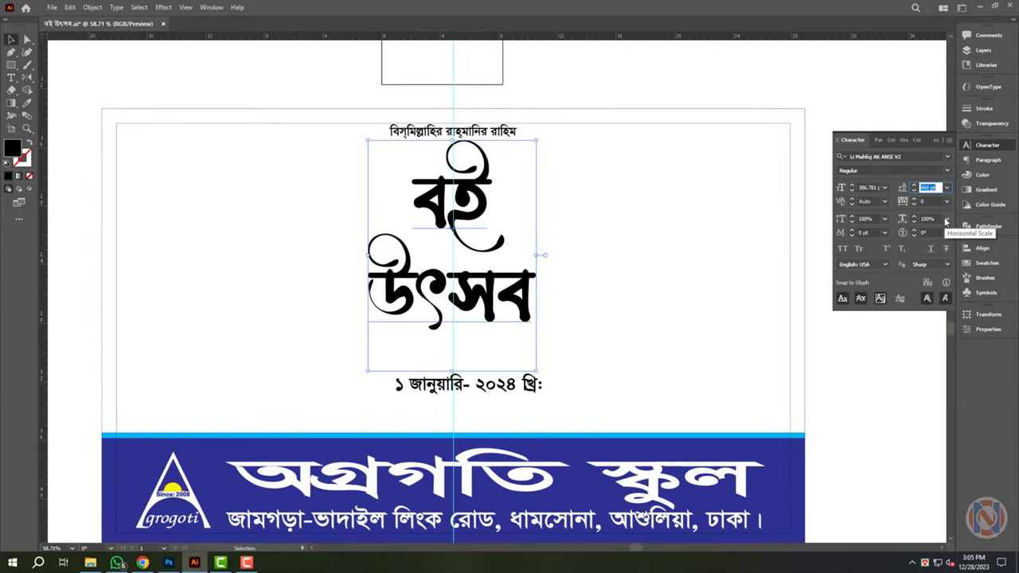
key("Down")
key("Down")
key("Down")
key("Down")
key("Down")
key("Down")
key("Down")
key("Down")
key("Down")
key("Down")
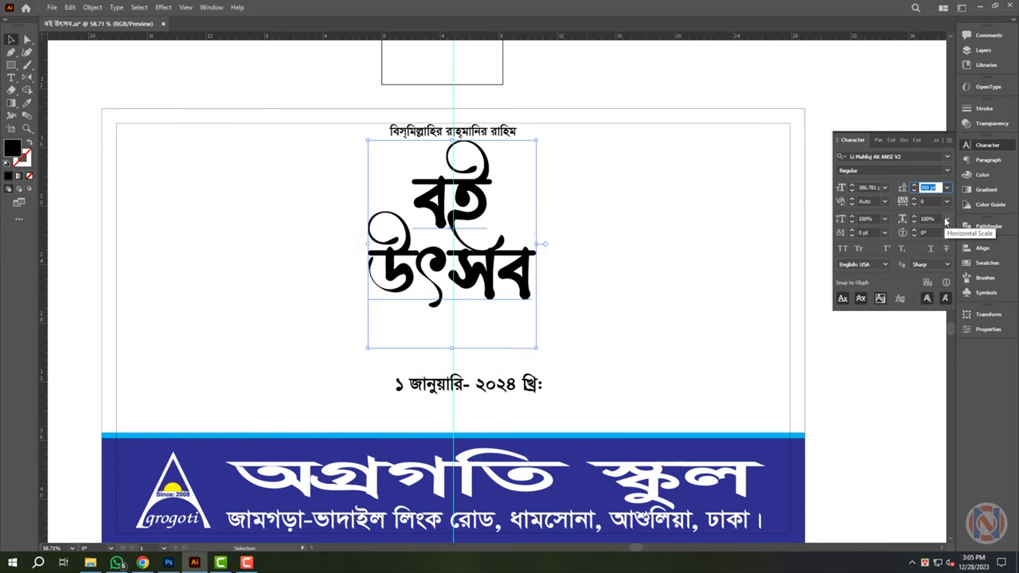
key("Down")
key("Down")
key("Down")
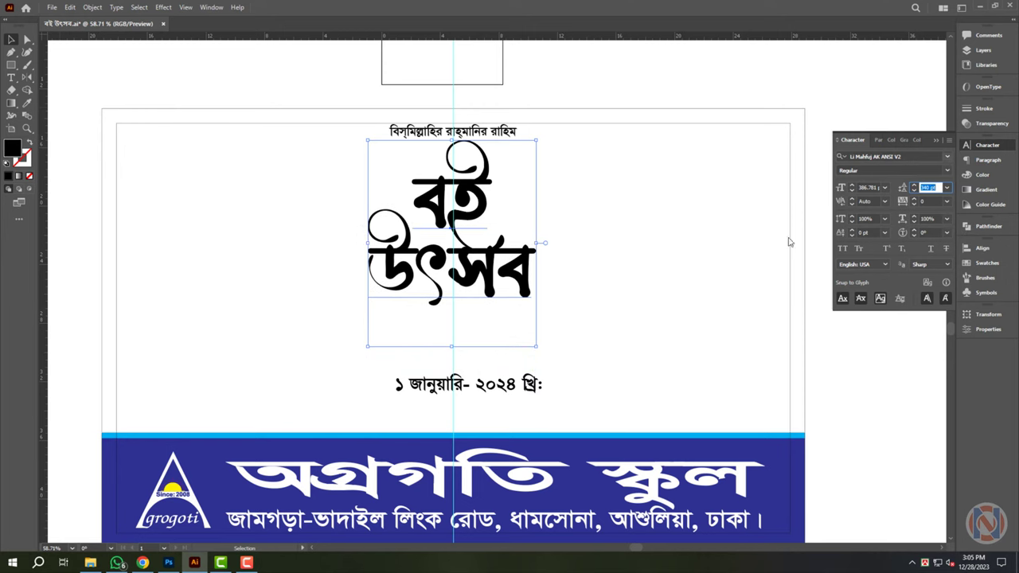
Enlarge the two-line title to a font size of about 593 pt around the guide and move the date line just below it.
left_click_drag(451, 347, 465, 430)
left_click_drag(515, 296, 588, 311)
left_click(616, 342)
left_click(553, 311)
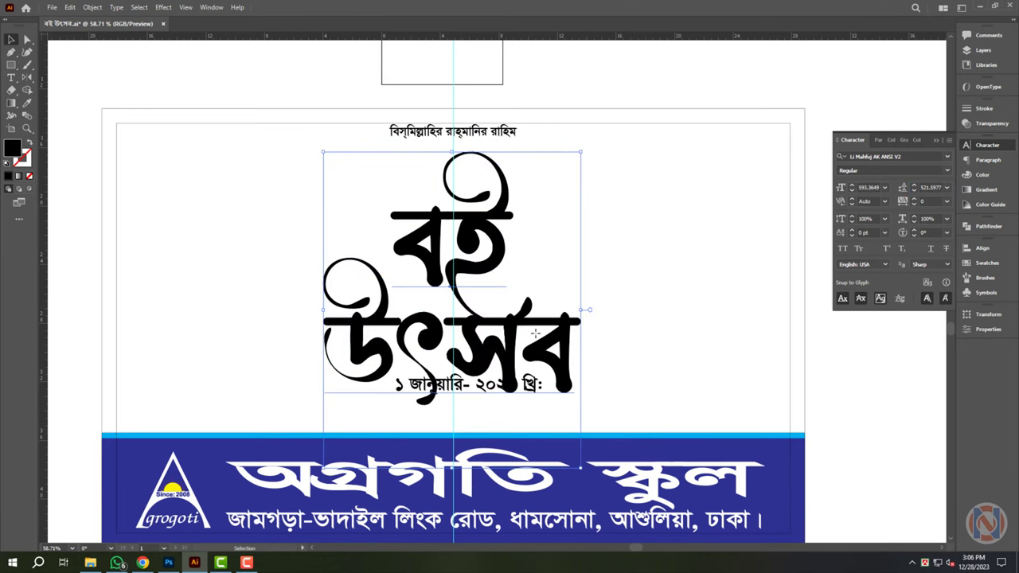
key("ctrl+shift+a")
left_click_drag(519, 382, 585, 412)
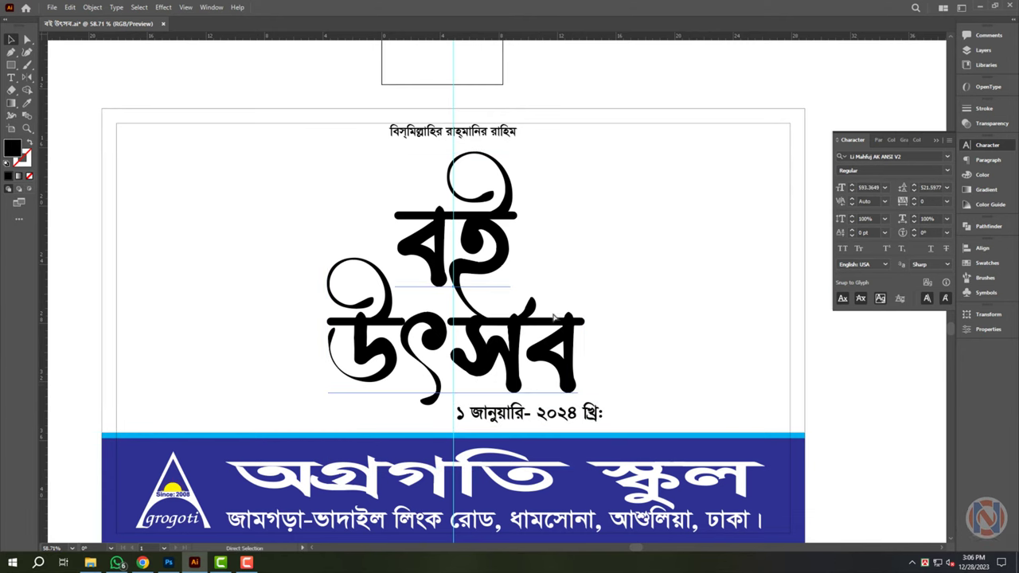
Colour the word বই in the title green with C 100, M 30, Y 100 and K 0.
scroll(593, 374, "up", 2)
left_click(564, 322)
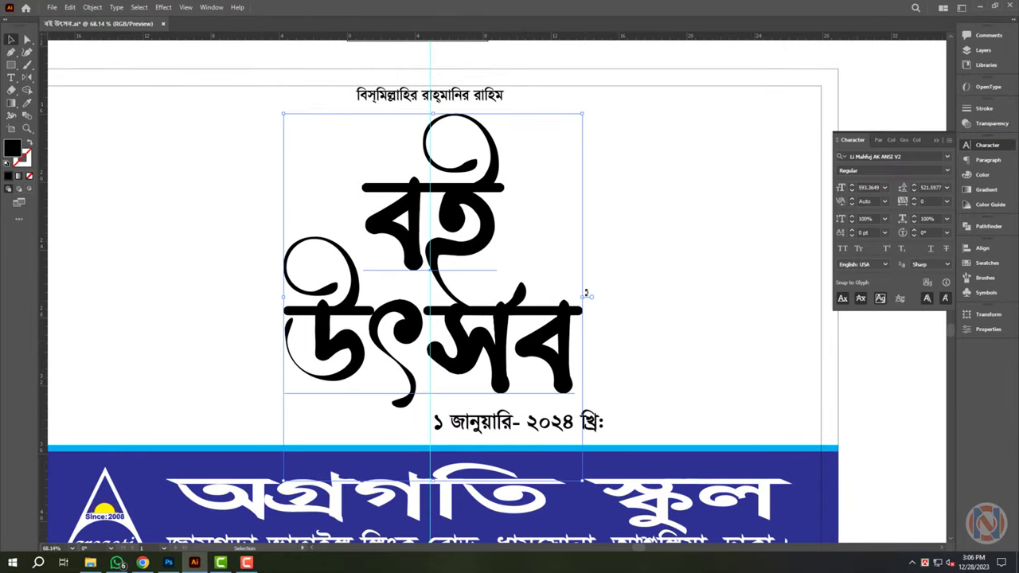
double_click(426, 217)
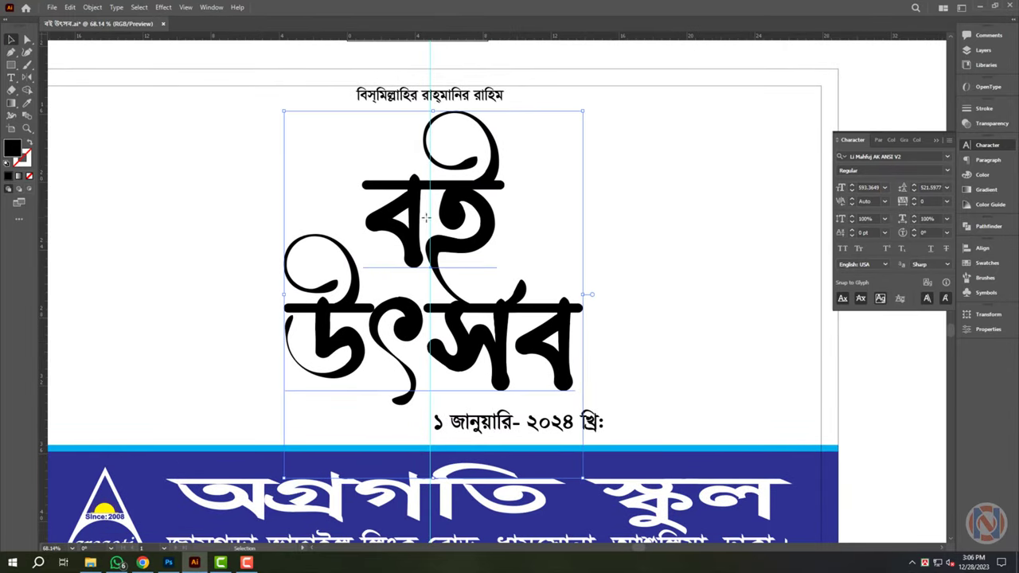
double_click(427, 217)
left_click(980, 174)
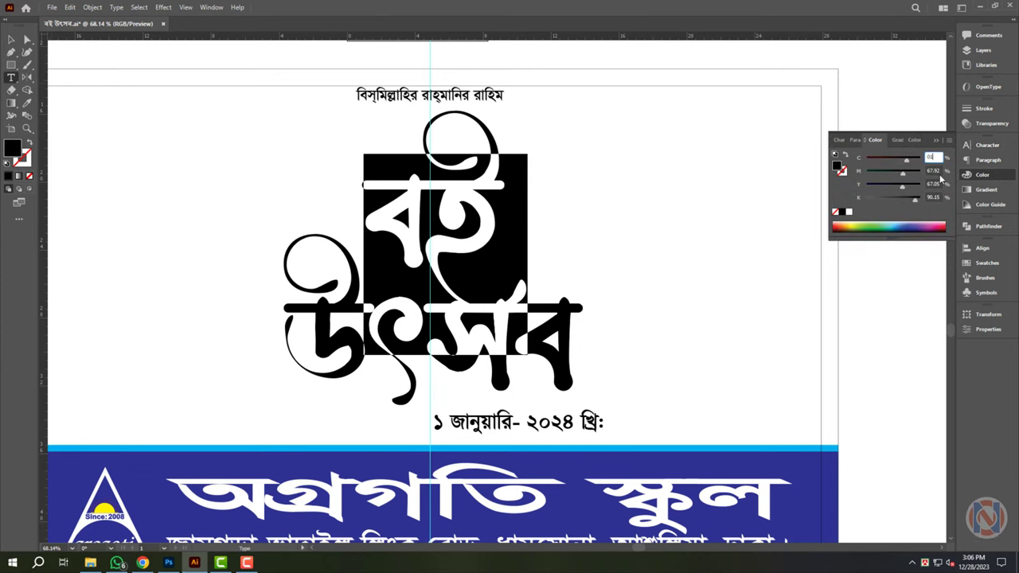
type("30")
key("Tab")
type("100")
key("Tab")
type("0")
key("Return")
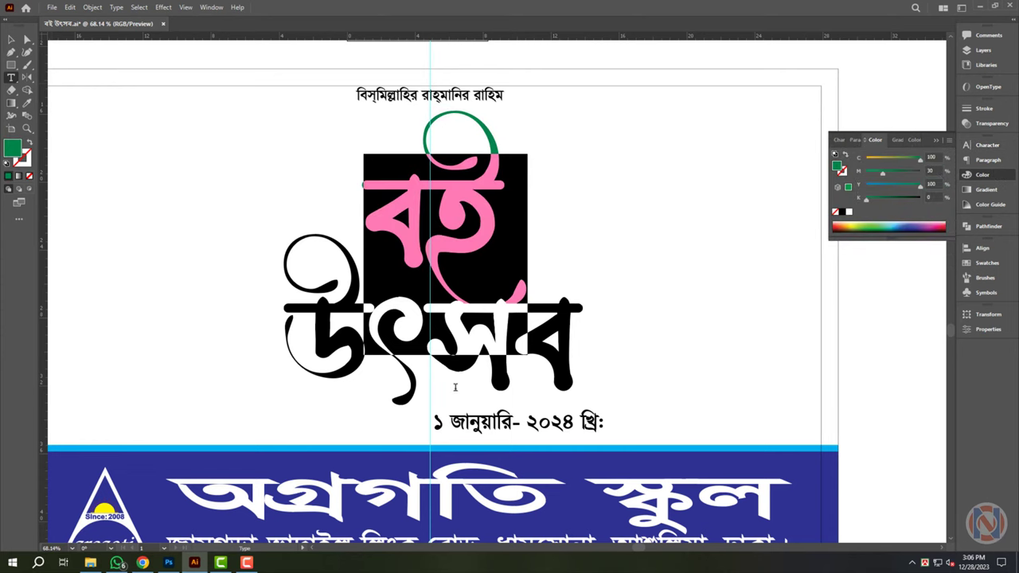
Colour the word উৎসব in the title red with C 0, M 100, Y 100 and K 0.
left_click(456, 386)
key("ctrl+a")
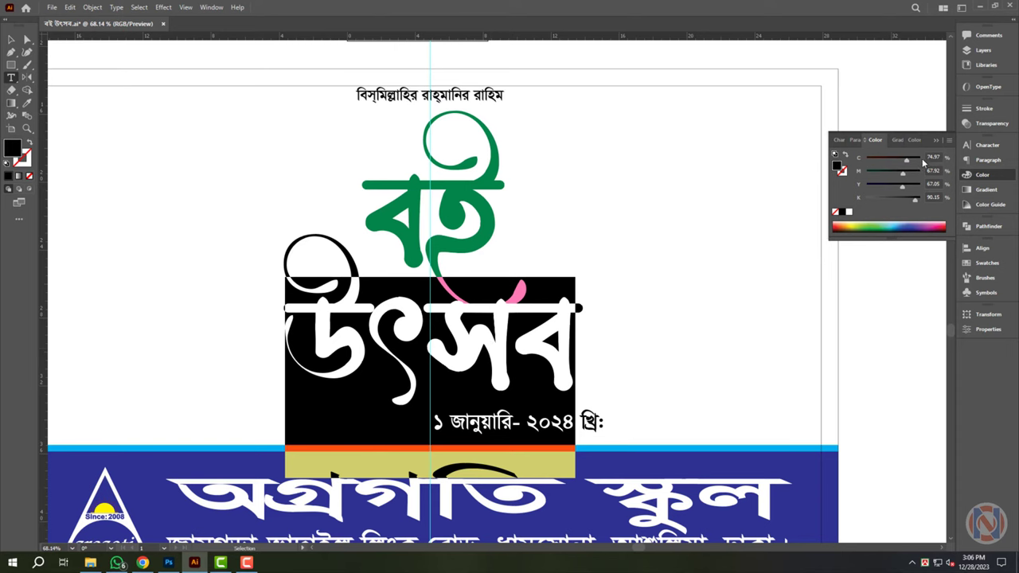
key("Tab")
type("10")
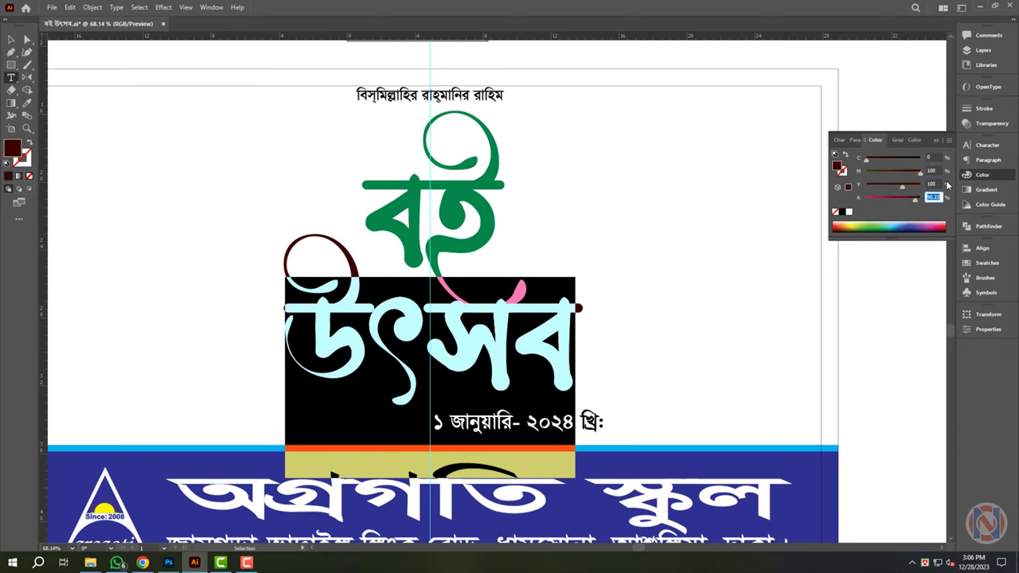
key("Tab")
type("0")
key("Return")
key("Escape")
key("a")
key("v")
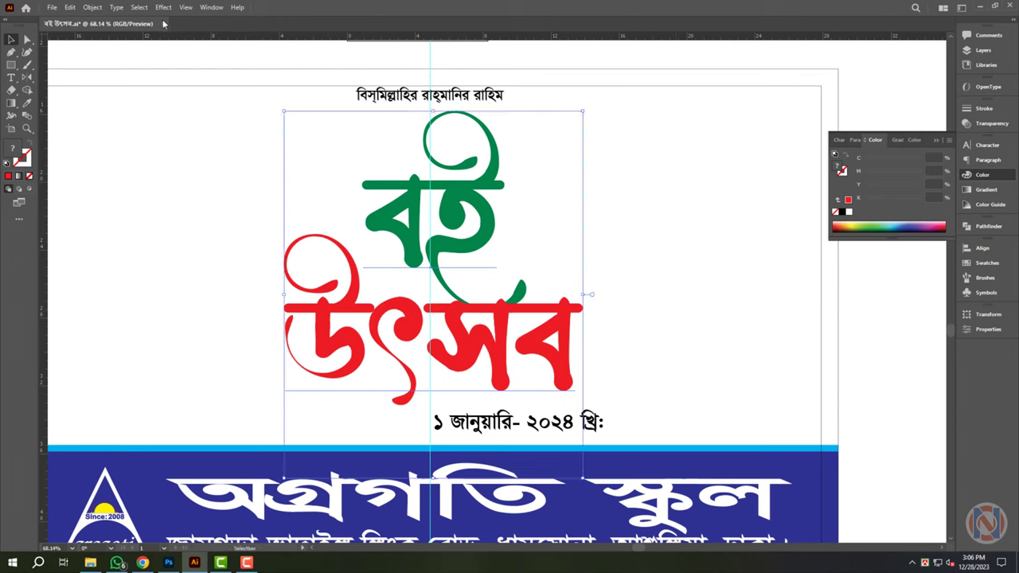
left_click(162, 8)
left_click(199, 119)
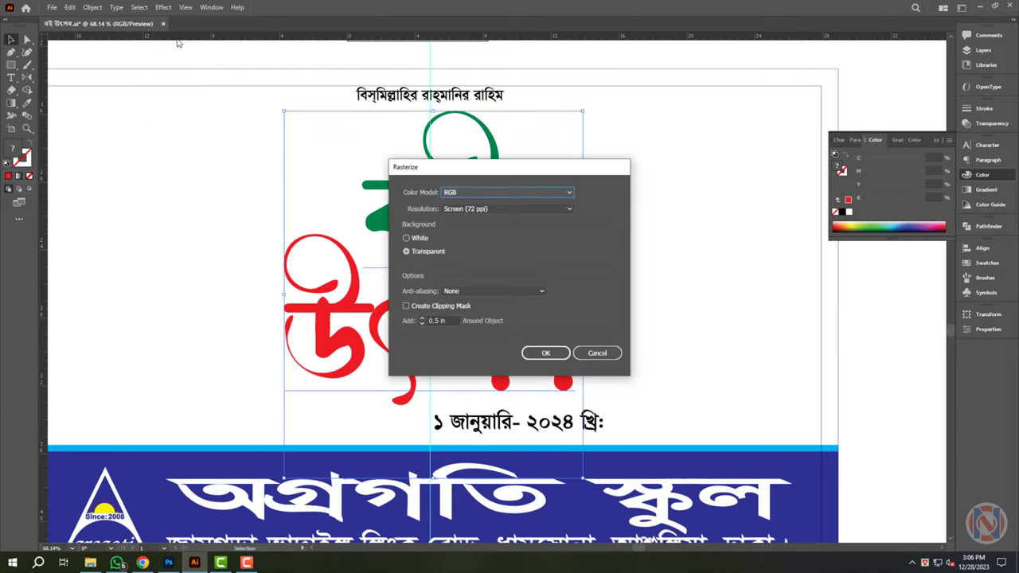
key("Escape")
Add a Multiply drop shadow to the title with 55% opacity and X and Y offsets of 0.3 in.
left_click(166, 9)
mouse_move(216, 128)
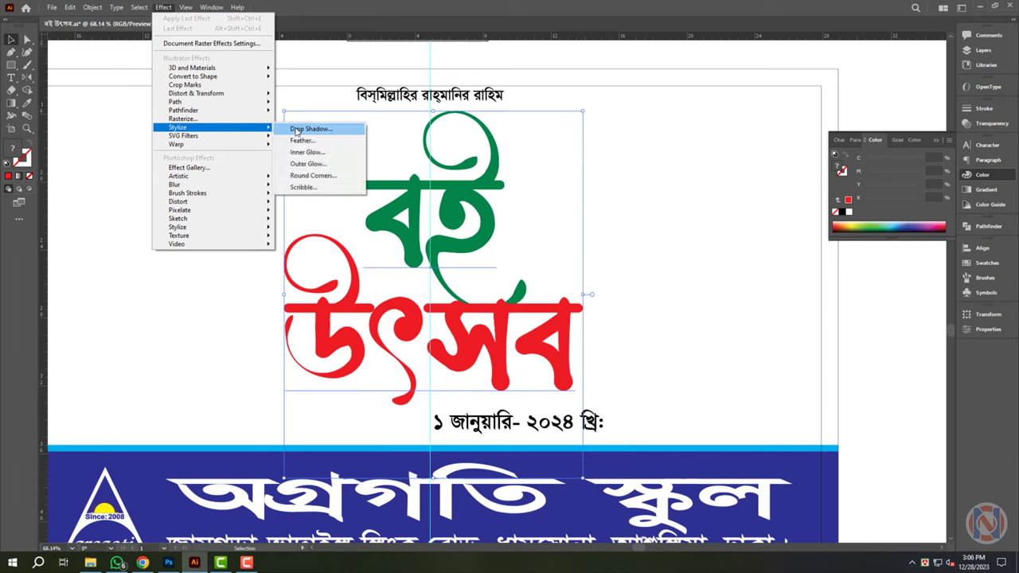
left_click(297, 130)
key("Tab")
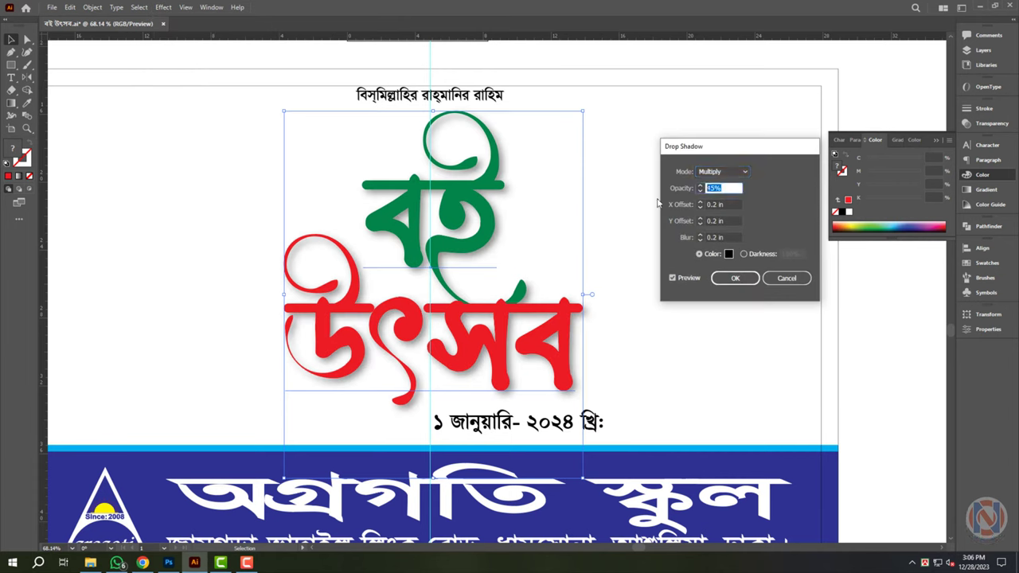
key("Tab")
type(".3")
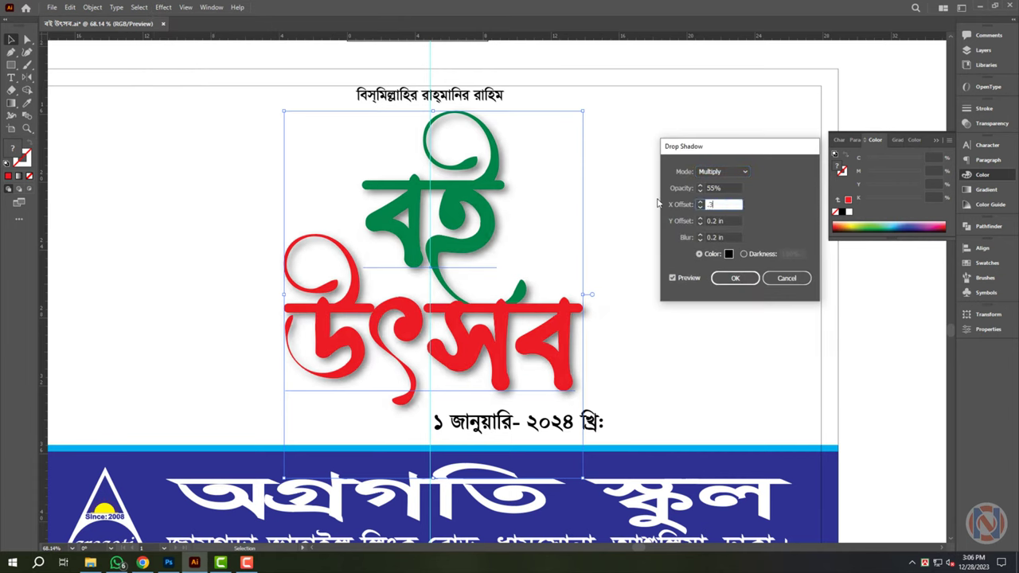
key("Tab")
type(".2")
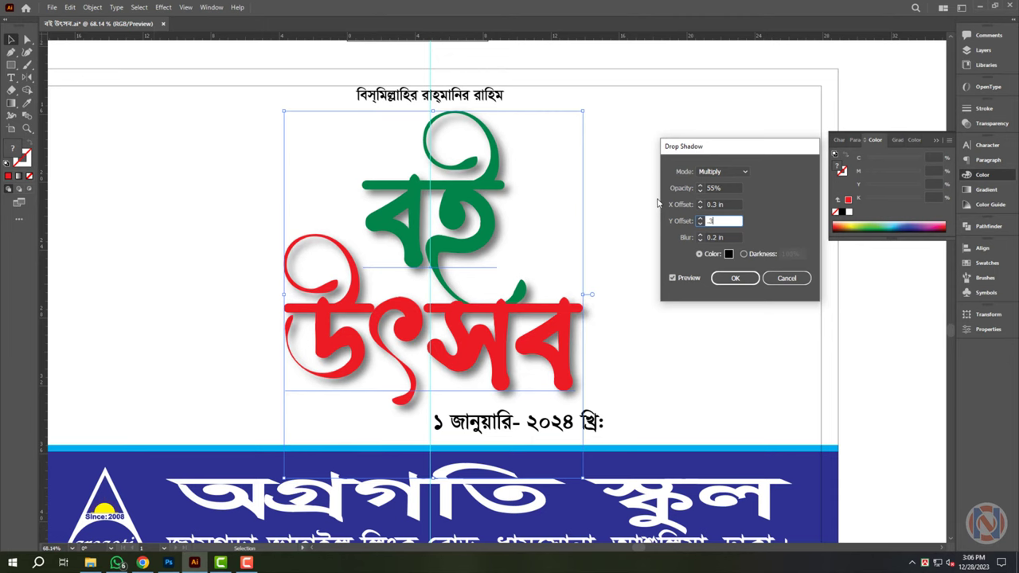
key("Return")
left_click(73, 8)
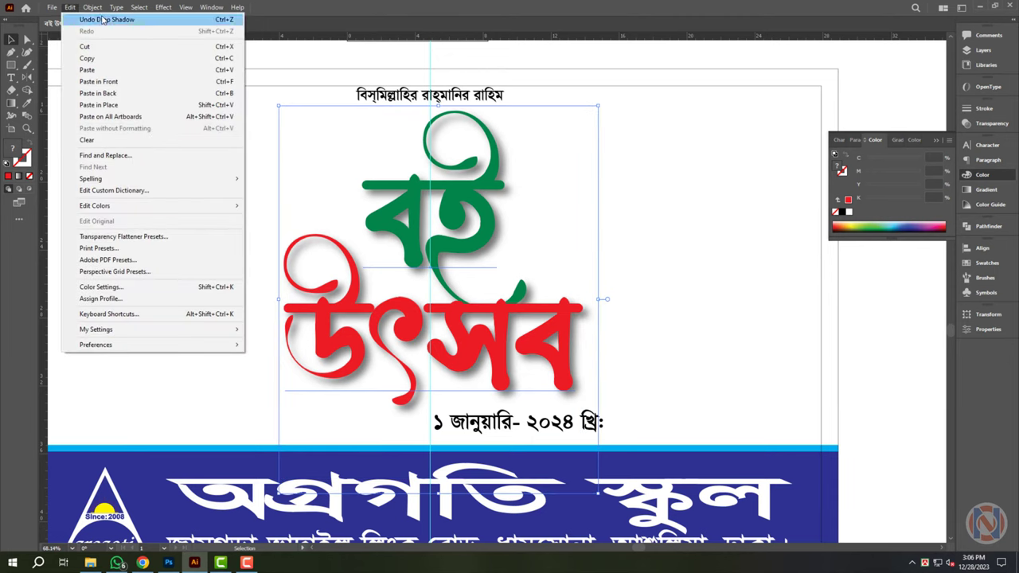
mouse_move(92, 8)
left_click(112, 148)
right_click(491, 181)
left_click(545, 267)
left_click(575, 261)
left_click_drag(445, 192, 273, 204)
key("ctrl+z")
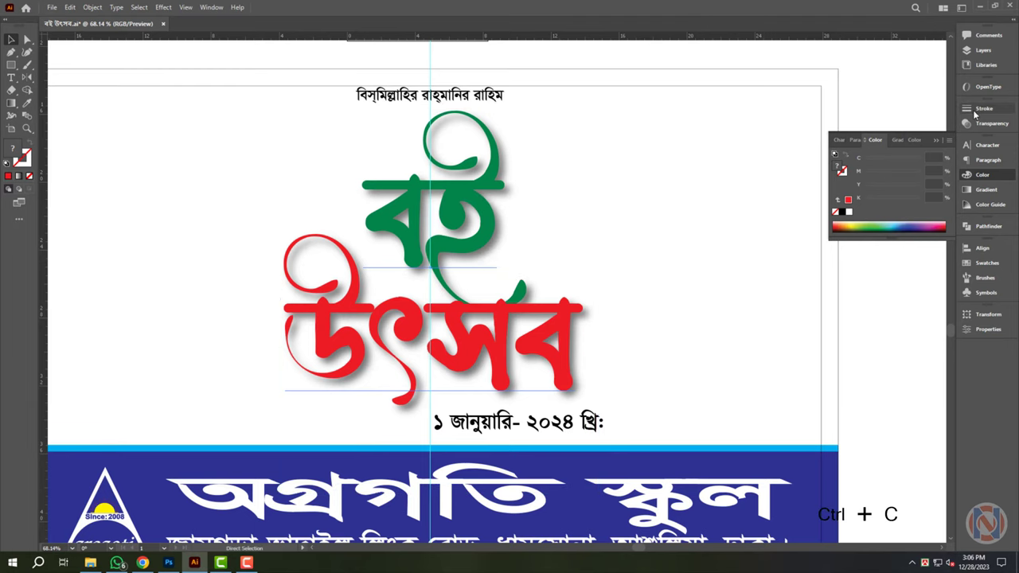
Give the title a 20 pt white outline stroke and paste an unstroked copy of it in front.
left_click(974, 116)
left_click(898, 118)
type("20")
key("Return")
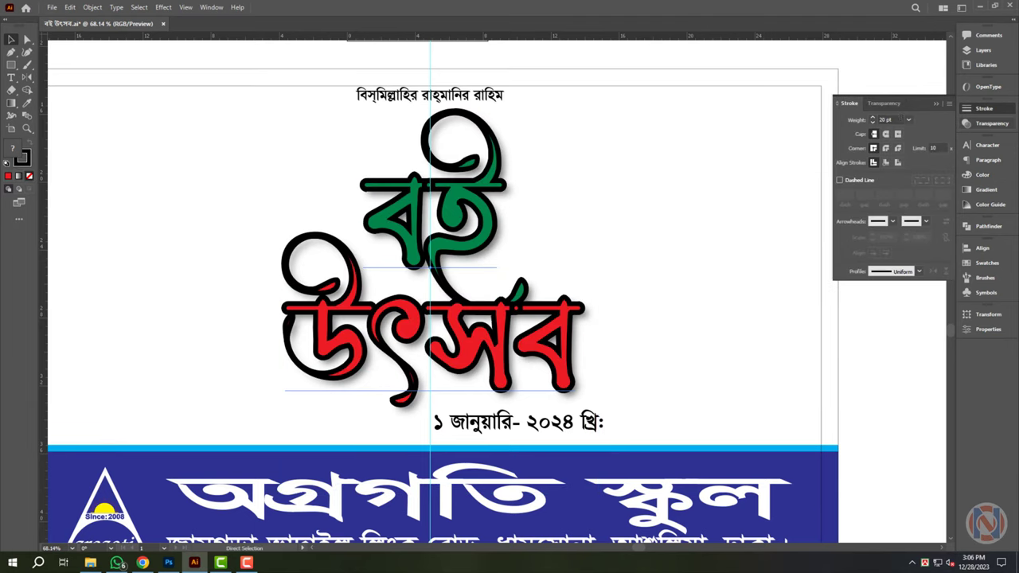
left_click(983, 174)
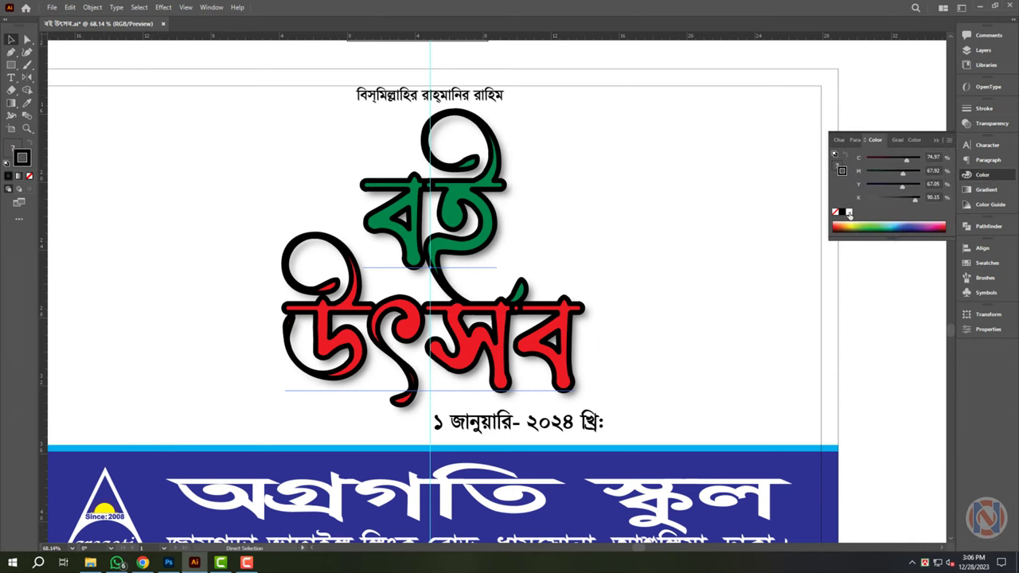
left_click(849, 212)
key("ctrl+f")
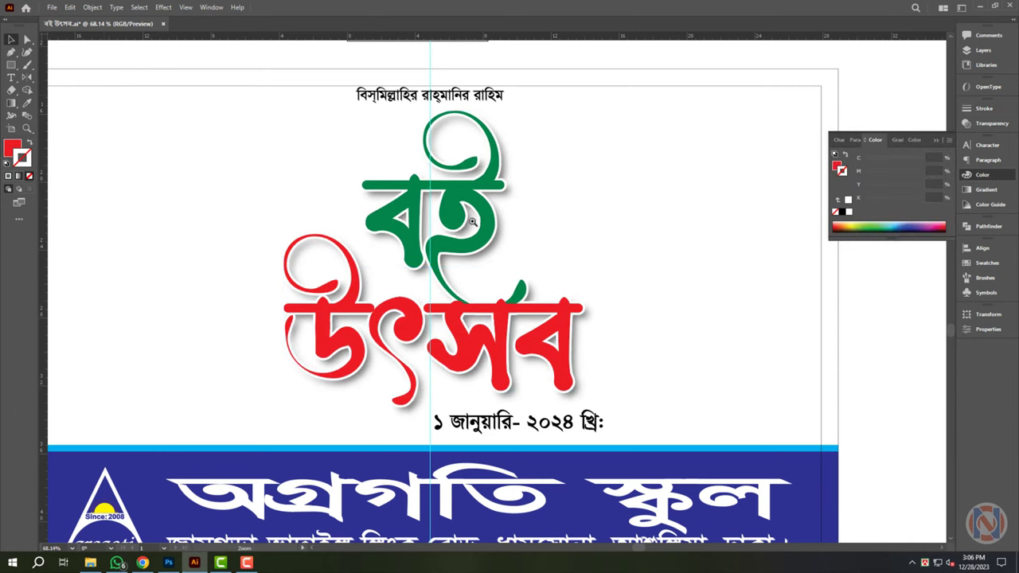
Fit the date line between the vertical guide and the right end of the title's second line.
left_click_drag(473, 222, 457, 219)
left_click_drag(596, 347, 510, 262)
left_click_drag(547, 313, 577, 319)
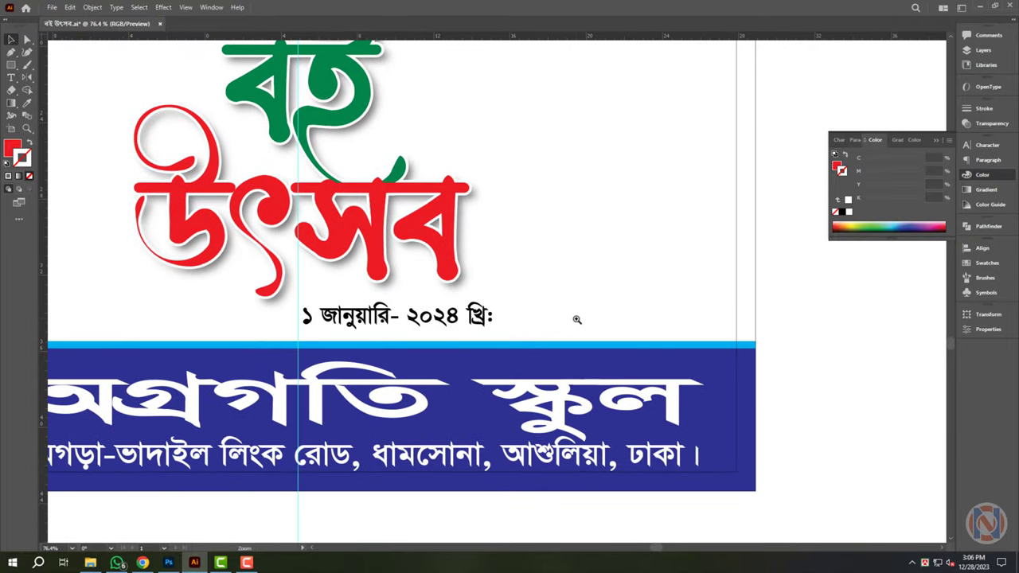
left_click(499, 319)
key("a")
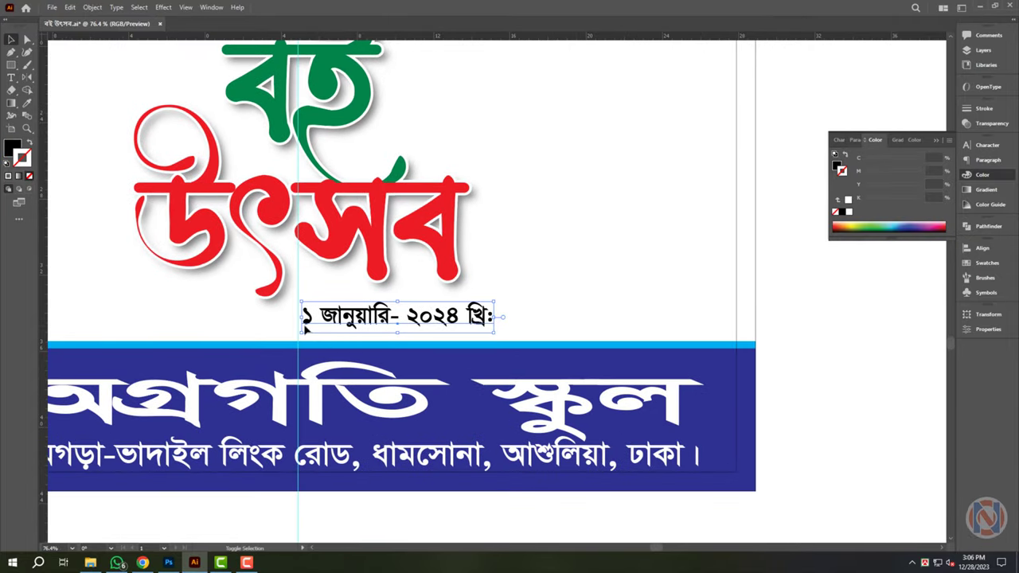
left_click_drag(301, 319, 297, 317)
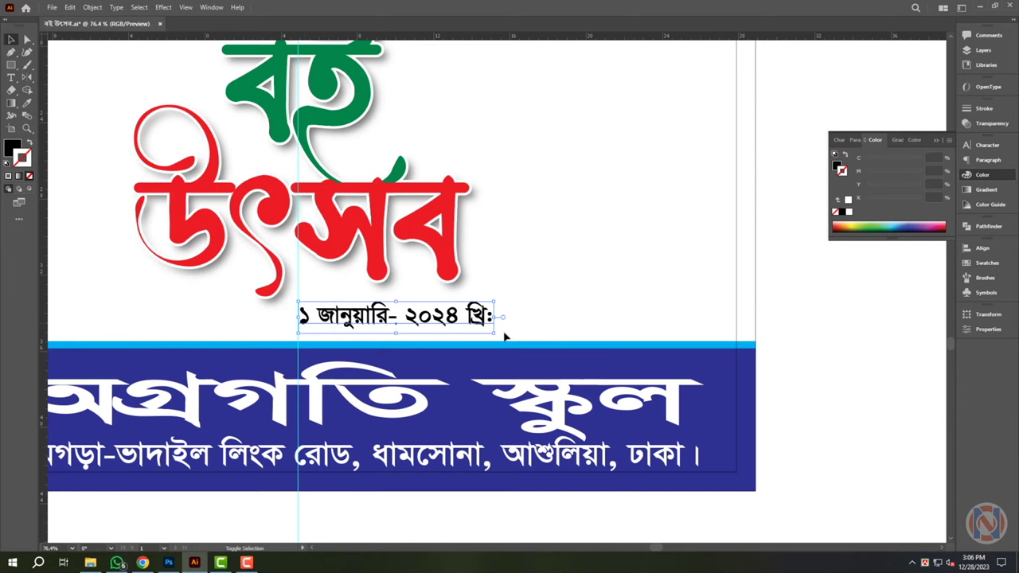
left_click_drag(497, 316, 468, 311)
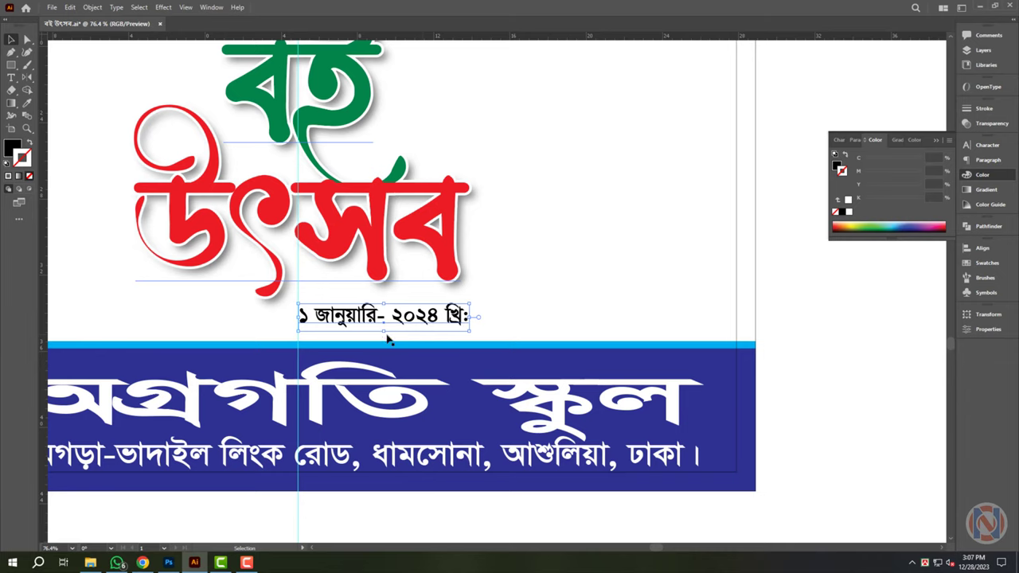
scroll(390, 334, "up", 1)
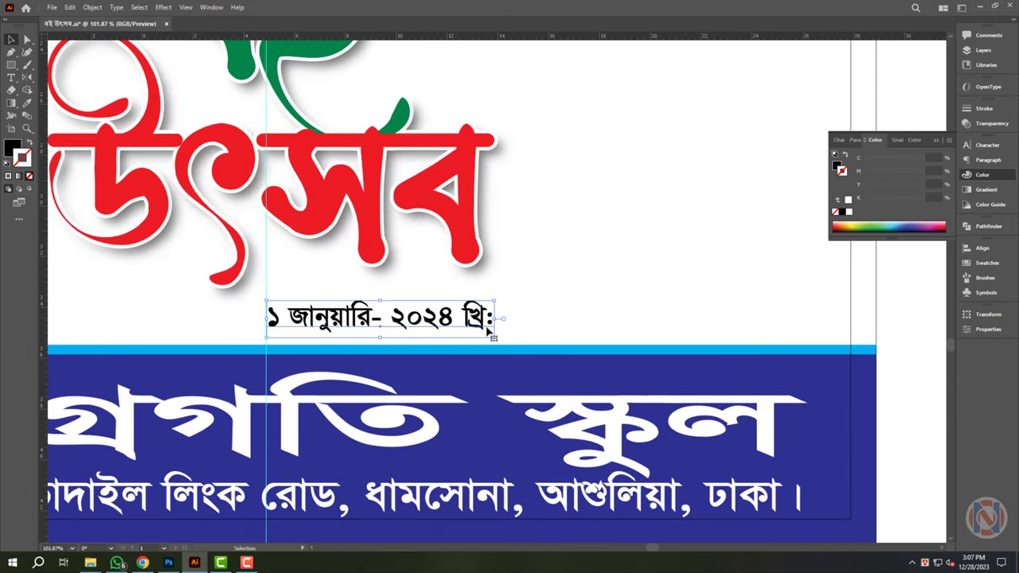
scroll(489, 330, "down", 3)
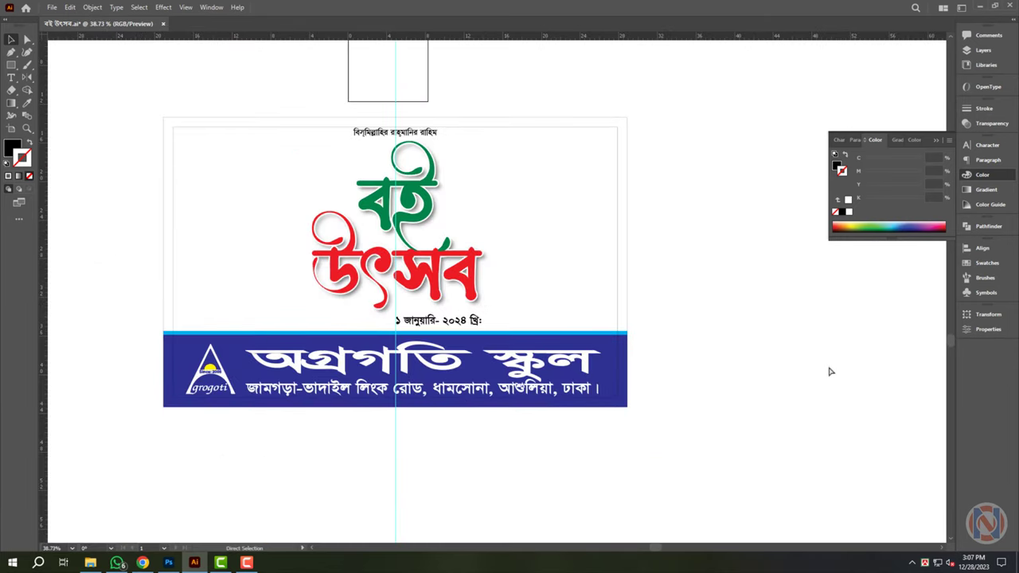
left_click_drag(688, 363, 672, 366)
Switch to the file manager and open the stock artwork file 1307 [Converted].eps in Illustrator.
key("super+d")
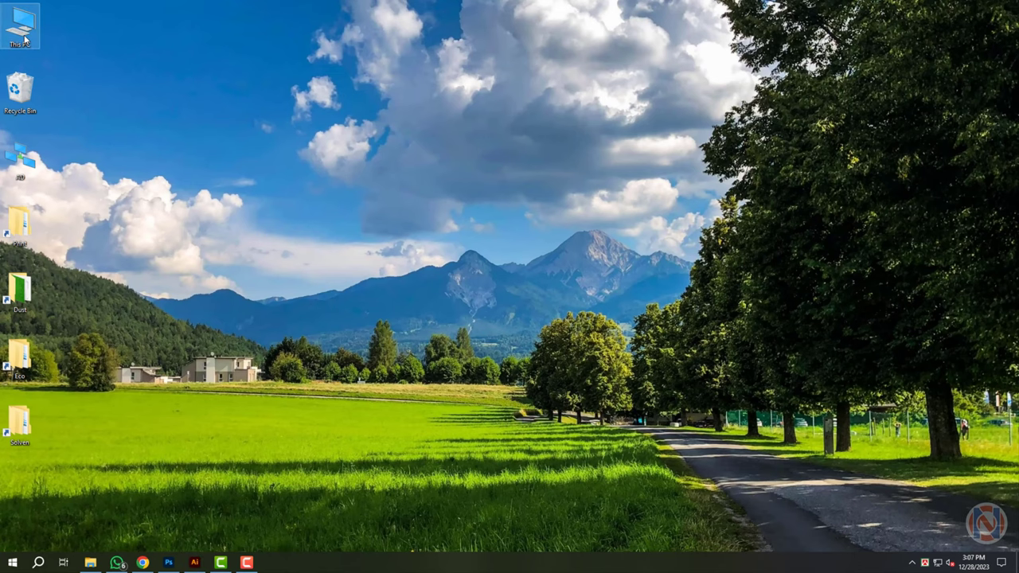
double_click(23, 40)
double_click(491, 202)
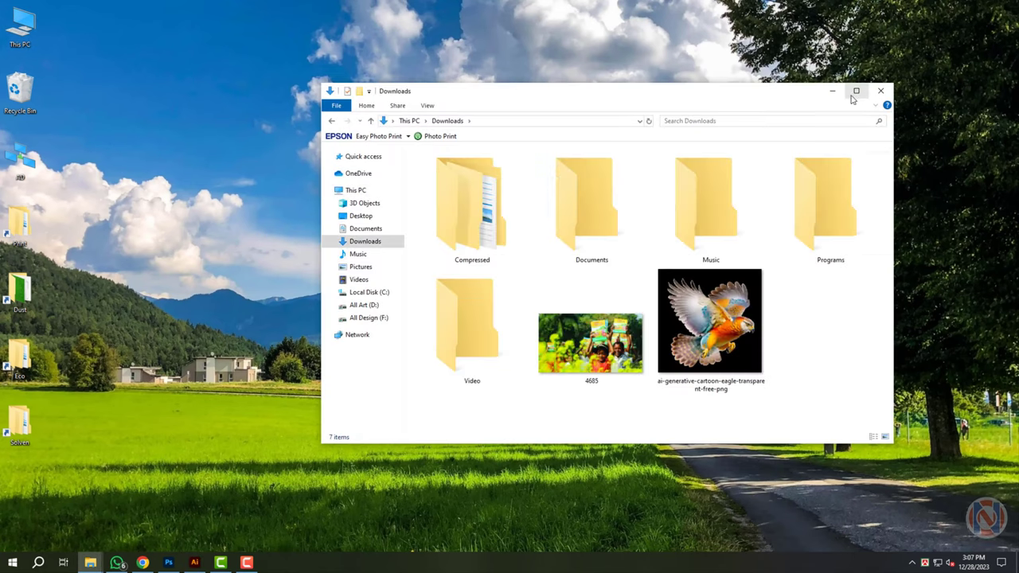
left_click(855, 90)
left_click(936, 114)
left_click(807, 132)
double_click(807, 132)
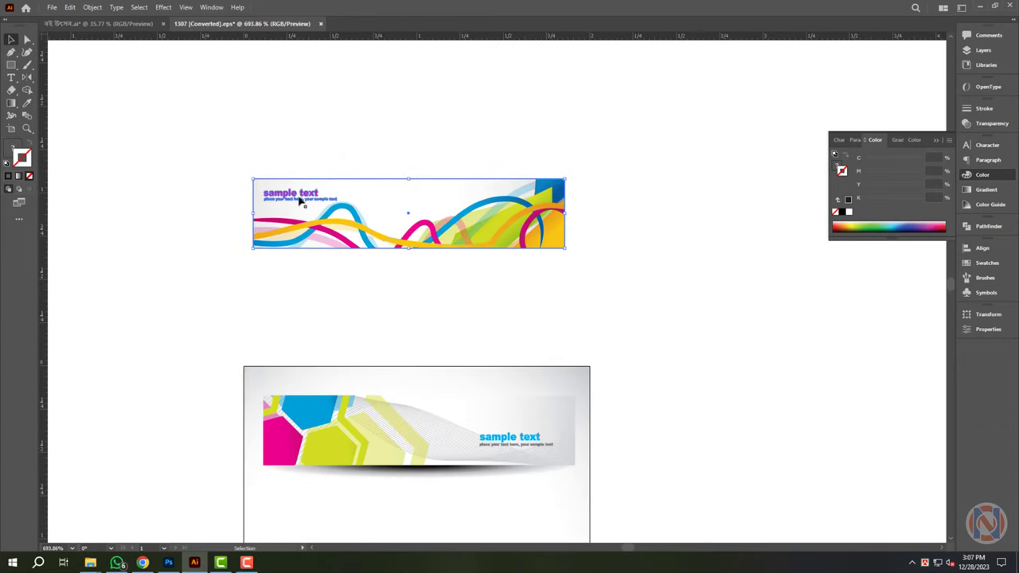
Cut the colourful wave banner from the stock file, close that file, and paste the artwork into the book festival design at 48 in wide.
left_click_drag(193, 125, 650, 279)
key("ctrl+x")
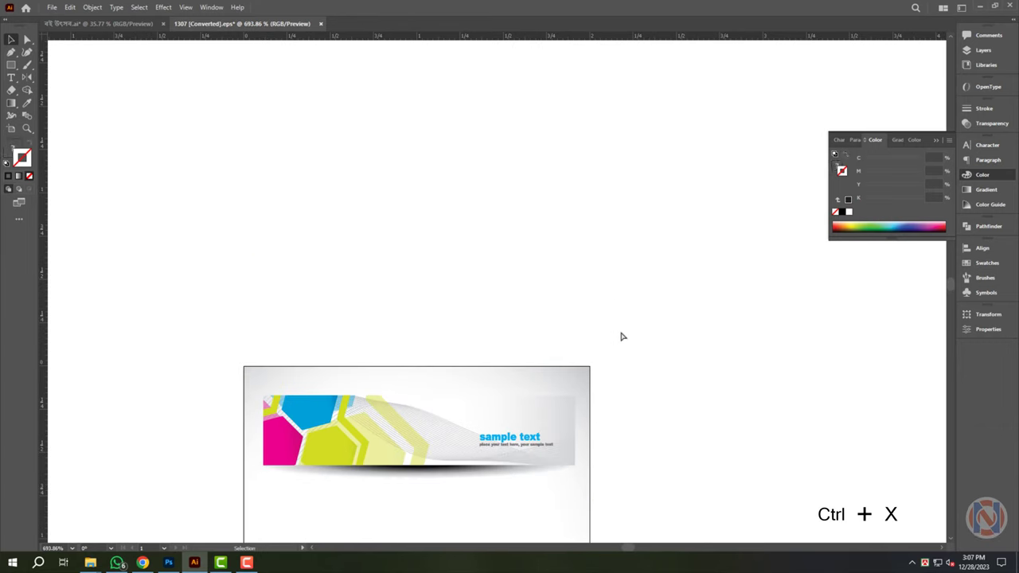
key("ctrl+w")
left_click(566, 296)
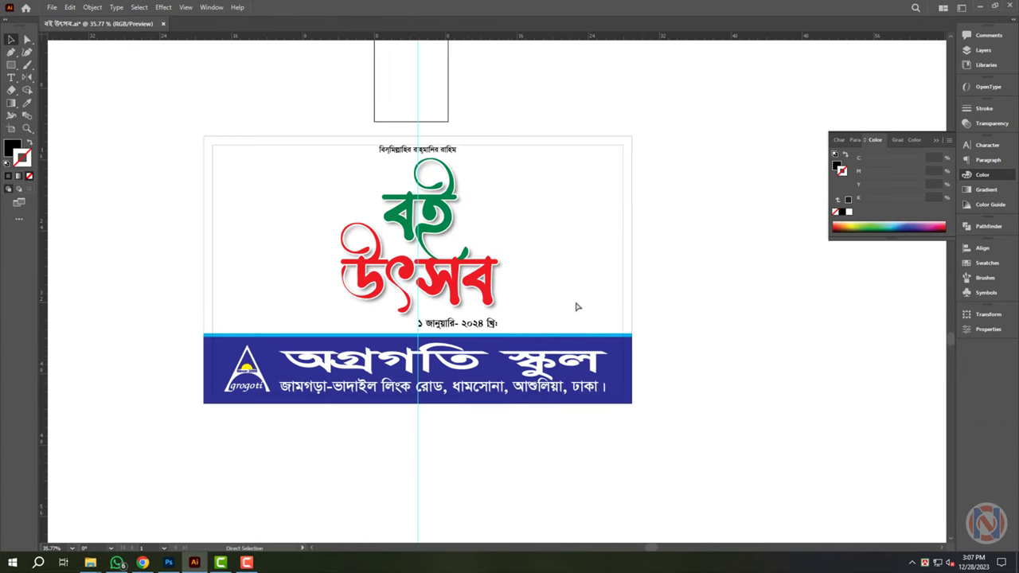
left_click(987, 316)
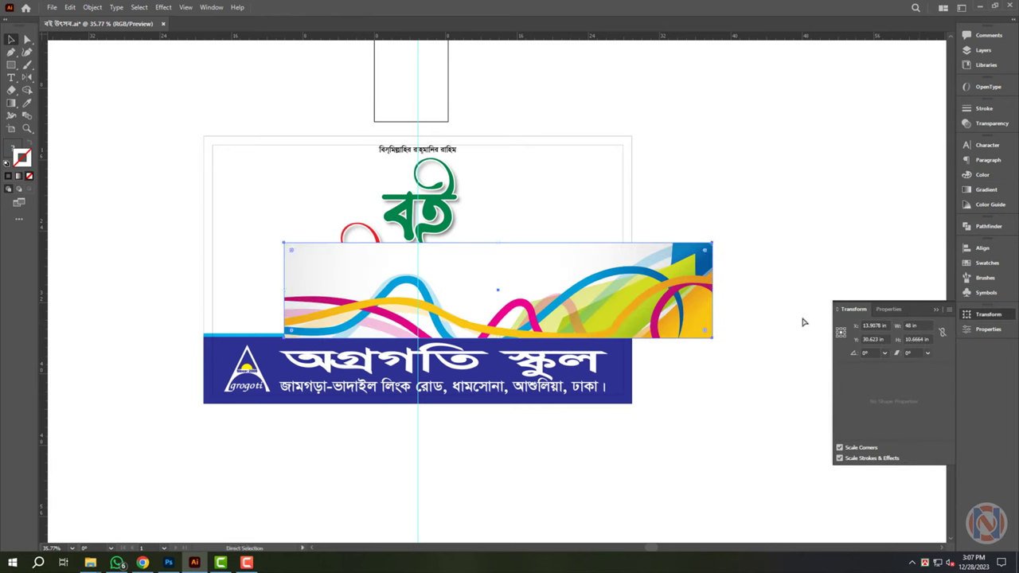
Align the wave artwork to the upper-left corner of the banner's outer frame.
left_click(242, 161, "shift")
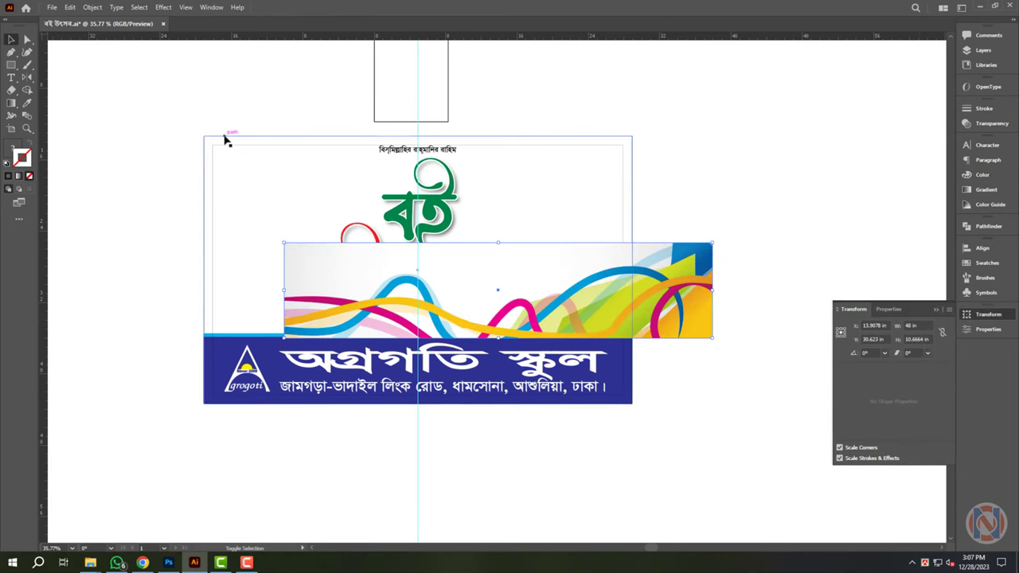
left_click(982, 247)
left_click(838, 272)
left_click(908, 272)
left_click(788, 134)
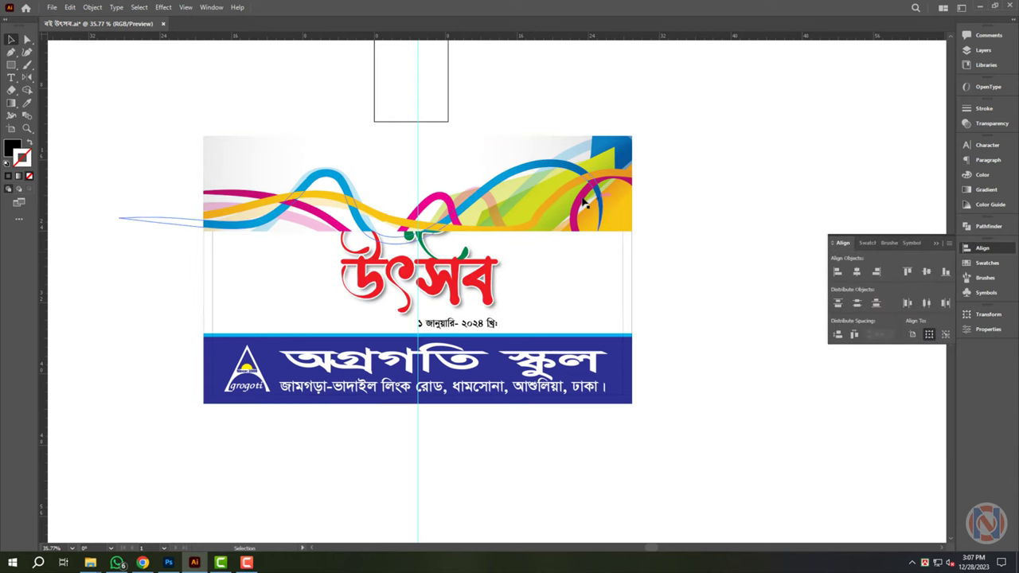
Stretch the wave artwork down to the blue school-name band and send it behind all other objects.
left_click(585, 198)
left_click_drag(417, 233, 536, 362)
key("ctrl+shift+bracketleft")
left_click(716, 129)
Extend the wave artwork to the banner's lower edge and widen it evenly past both side edges.
left_click(575, 307)
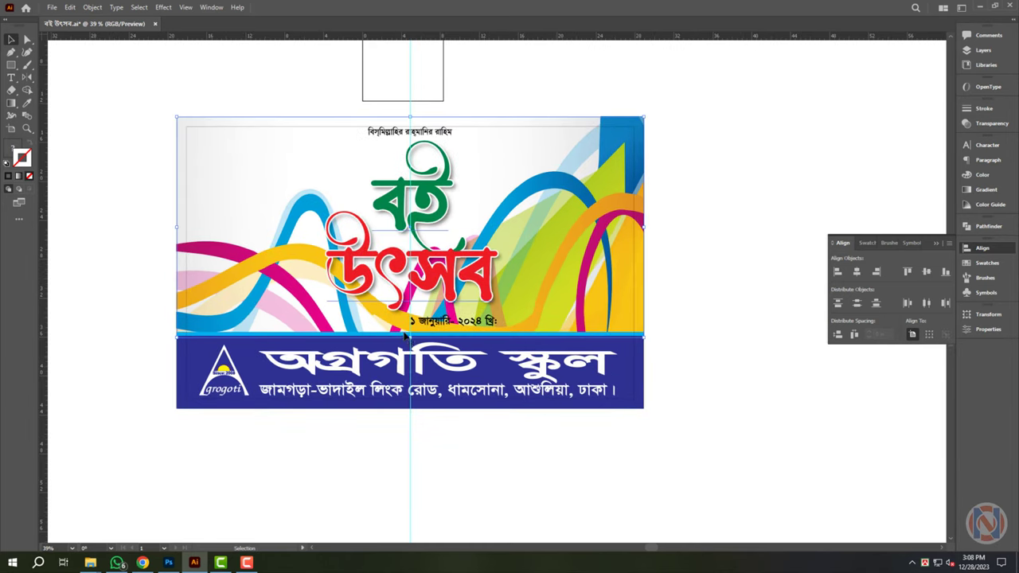
left_click_drag(410, 337, 404, 410)
left_click_drag(644, 265, 742, 275)
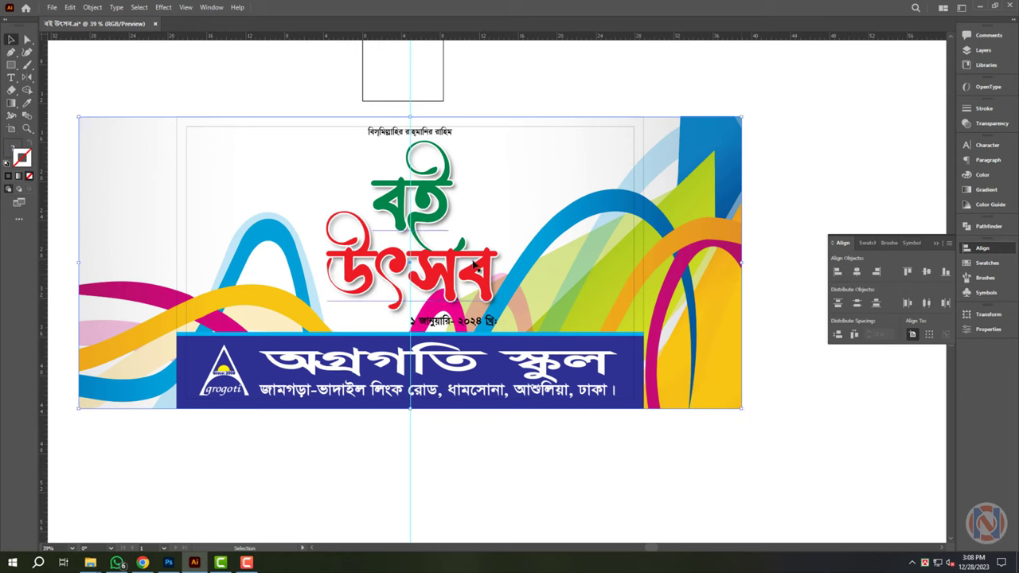
Clip the wave artwork with the banner's outer frame and send the clipped group to the back.
key("ctrl+shift+a")
left_click(176, 121)
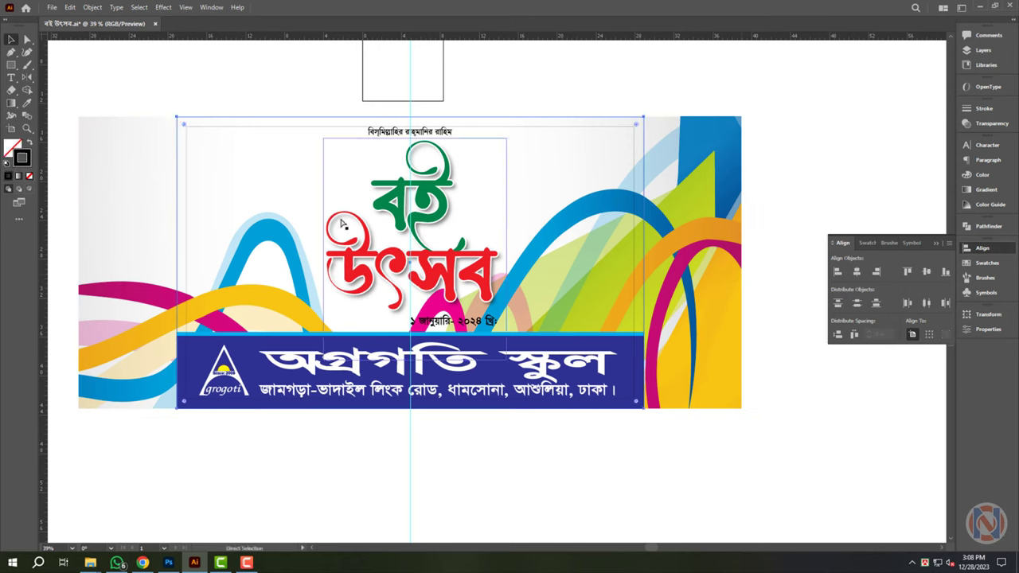
left_click(125, 159, "shift")
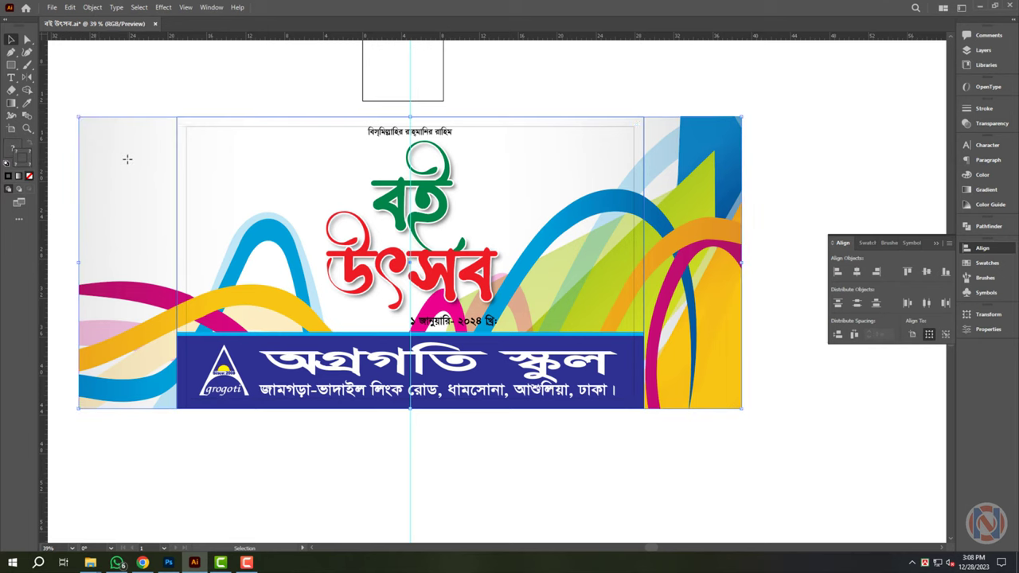
key("ctrl+7")
key("ctrl+shift+bracketleft")
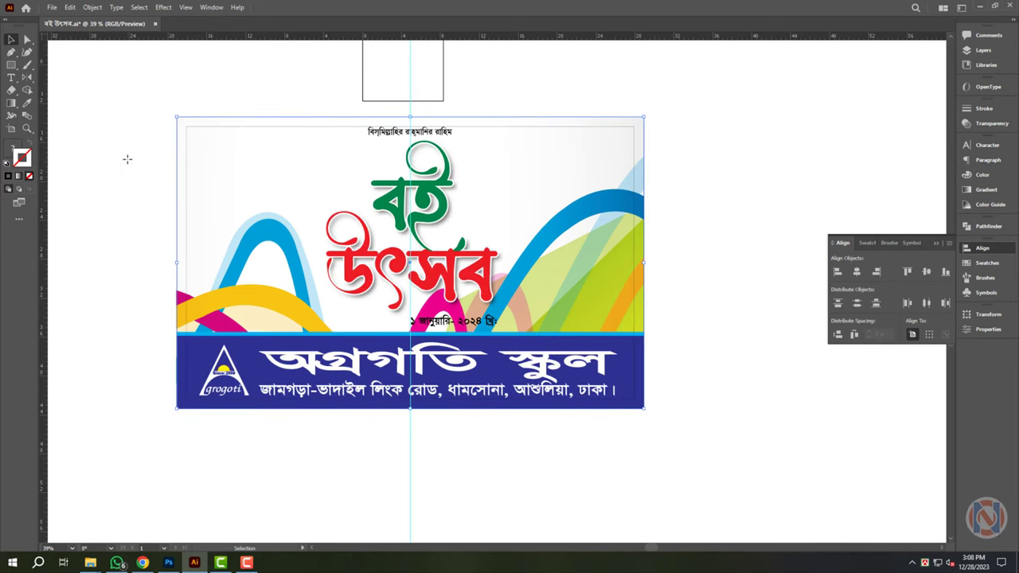
Mirror the clipped wave artwork horizontally so the green waves lie on the banner's left side.
double_click(27, 77)
key("Return")
key("v")
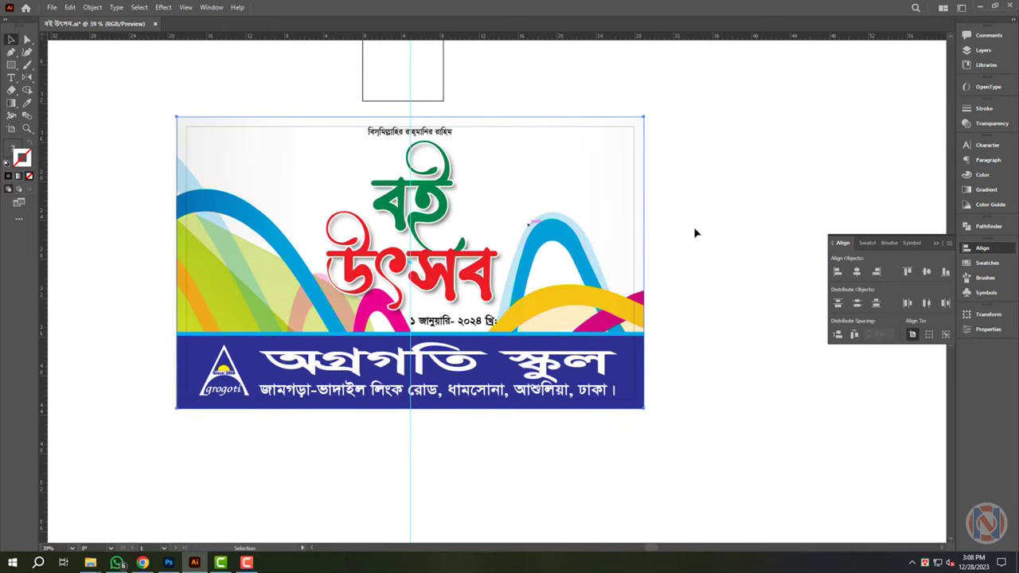
left_click(694, 231)
key("ctrl+space")
left_click(475, 268, "ctrl")
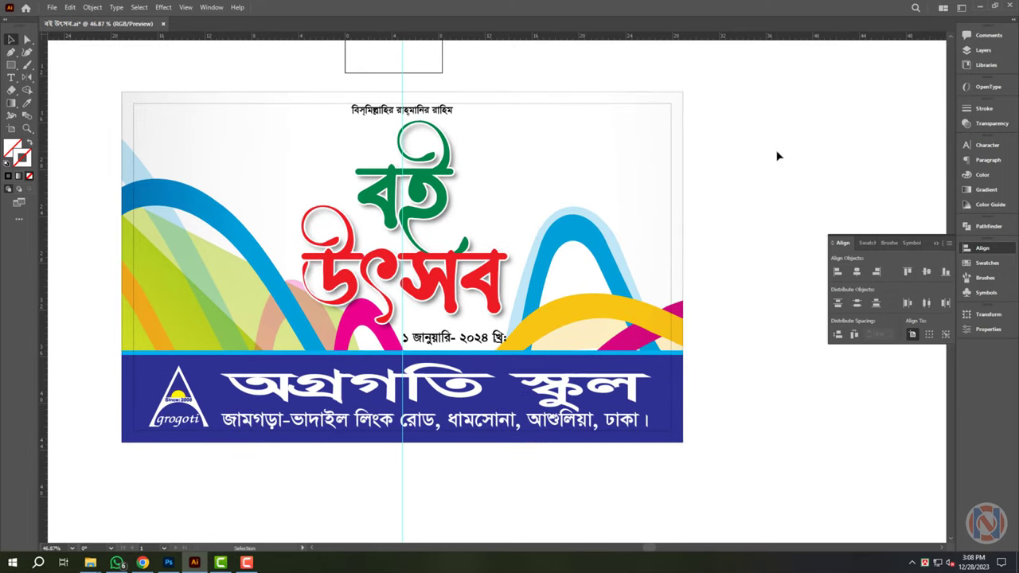
Delete the grey gradient background shape from inside the clipped wave artwork.
key("a")
left_click(584, 152)
key("Delete")
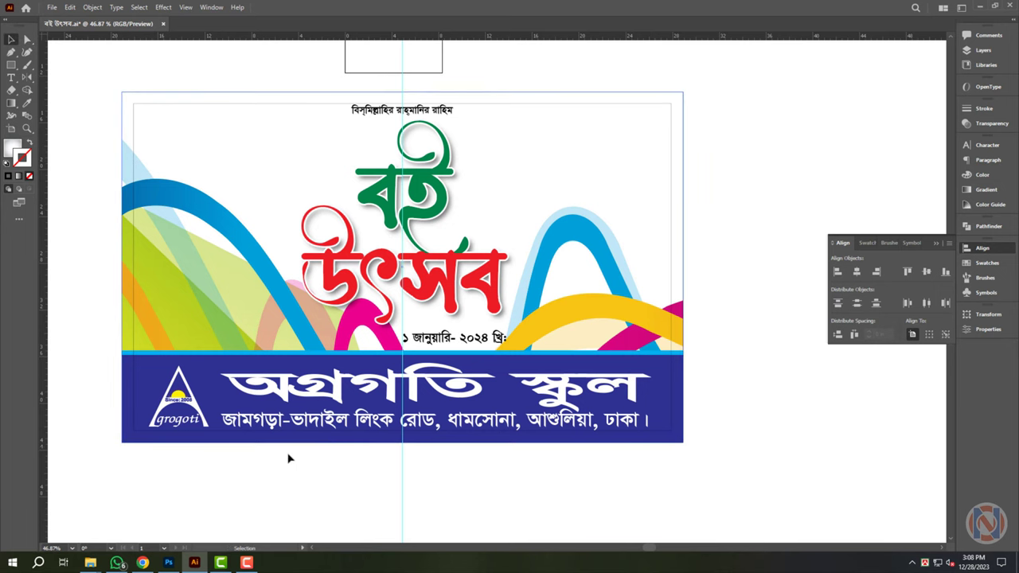
Scale the two-line বই উৎসব title down slightly.
left_click(430, 276)
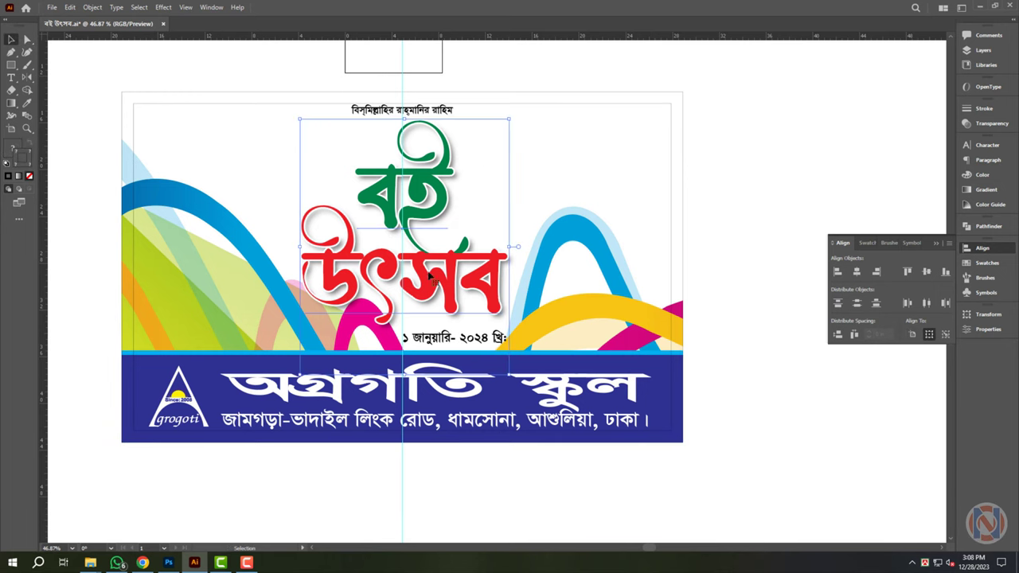
left_click_drag(404, 374, 404, 362)
scroll(611, 495, "up", 3)
left_click_drag(361, 179, 361, 197)
scroll(638, 484, "down", 3)
Add the print label "Pvc ___ 48” X 30” __ 01 Pcs" below the banner.
key("t")
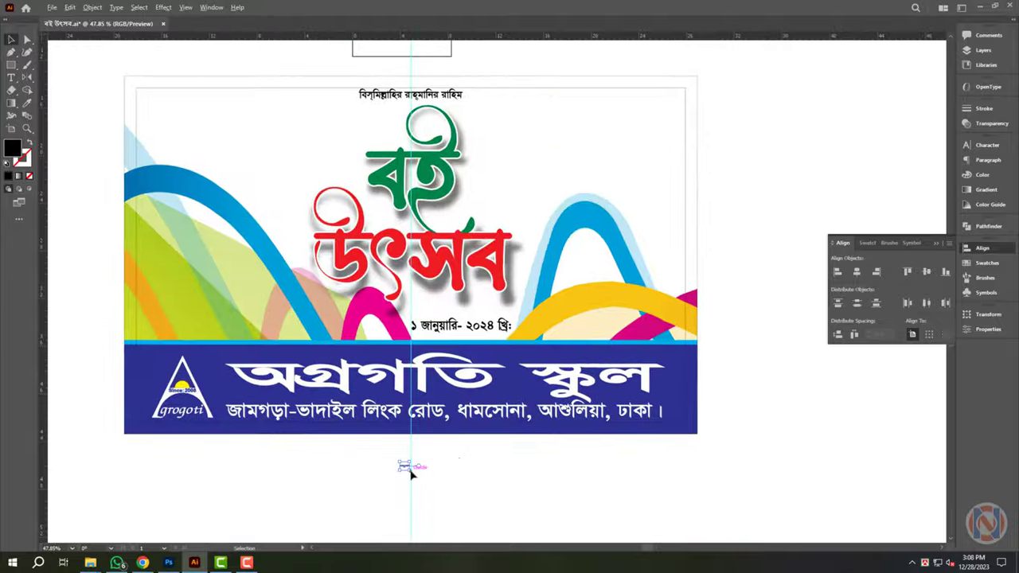
left_click(405, 468)
key("ctrl+t")
type("Pvc ___ 48\" X 30\" __ 01 Pcs")
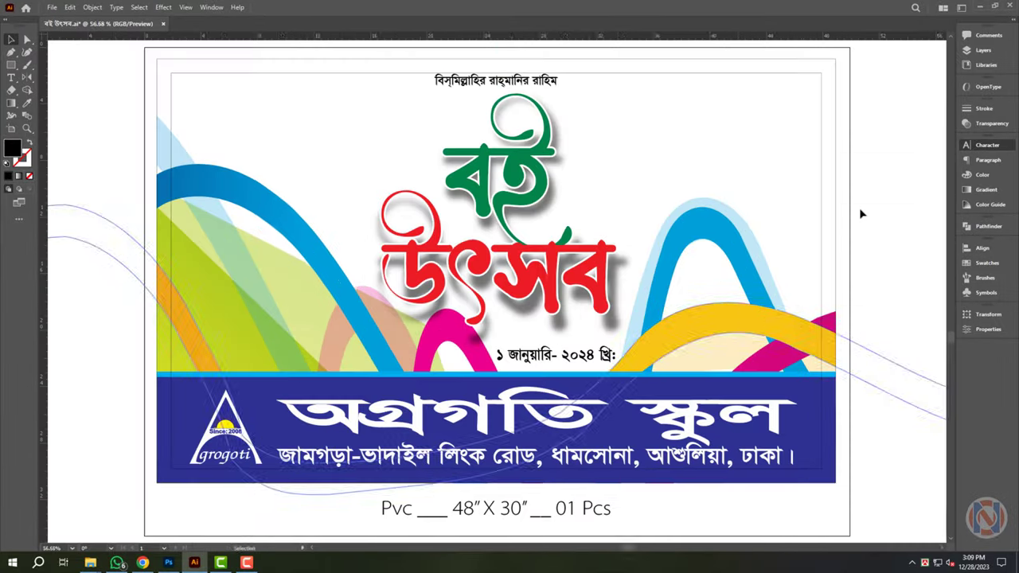
key("Tab")
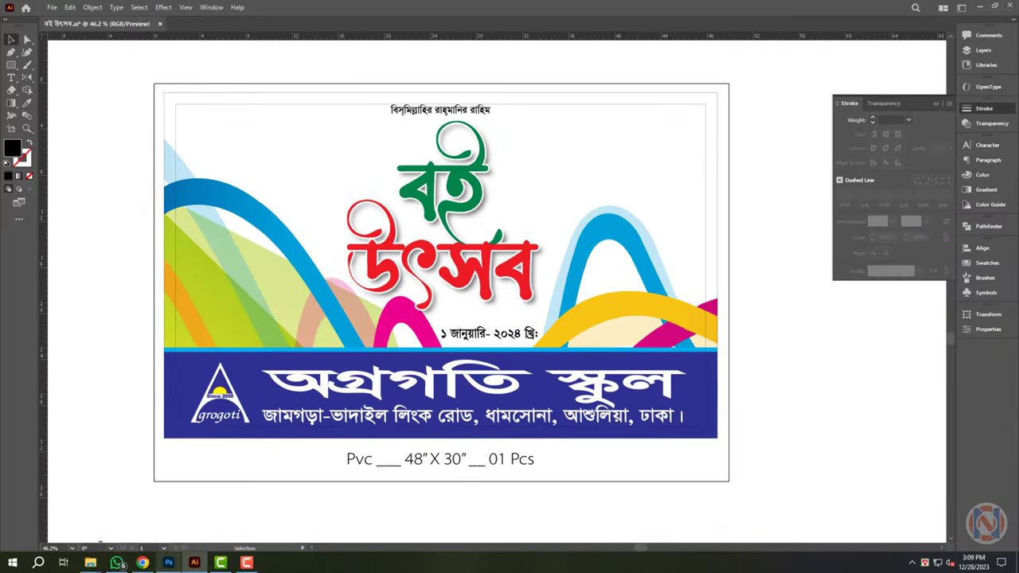
Switch to the Downloads folder and open the schoolchildren photo 4685 in Photoshop.
mouse_move(90, 562)
left_click(169, 547)
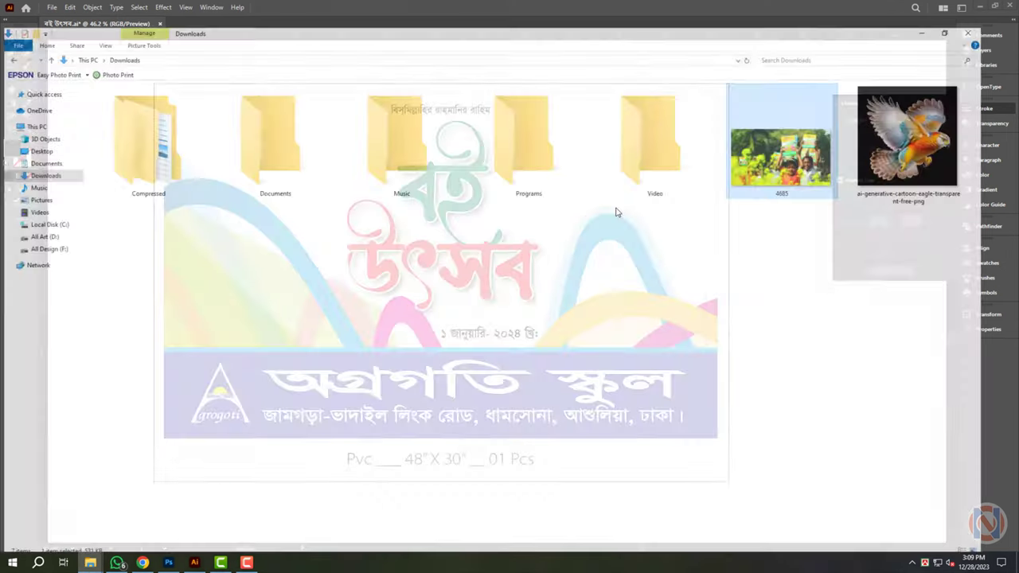
left_click_drag(780, 157, 417, 351)
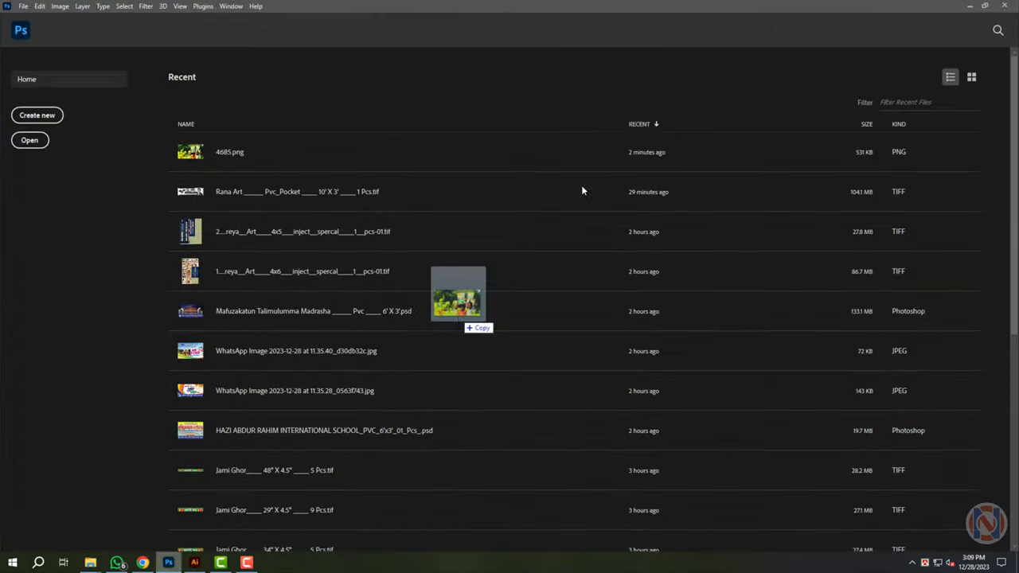
Resize the photo to 33 in wide and sharpen it with a filter.
left_click(59, 5)
left_click(80, 85)
type("33")
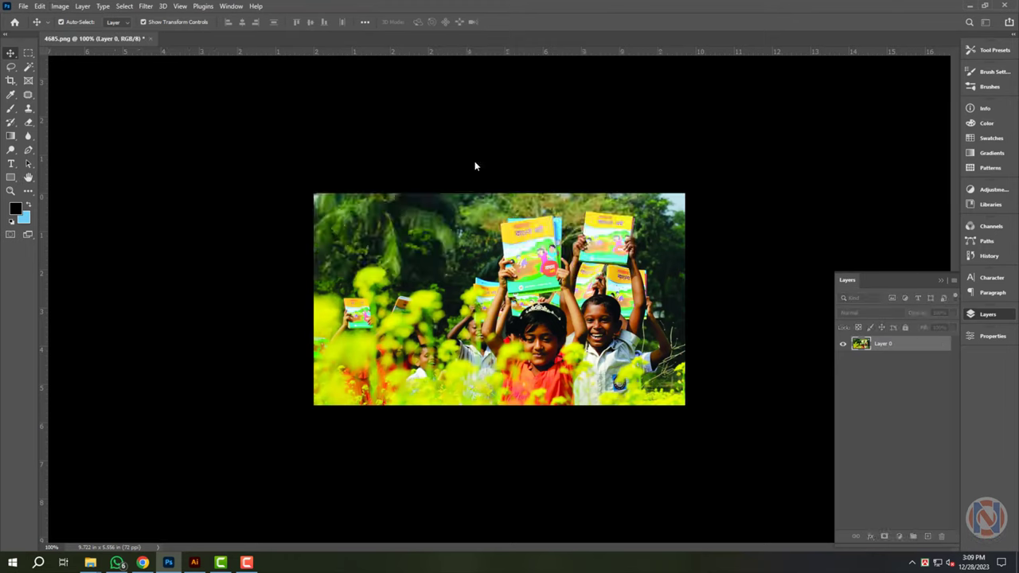
left_click(146, 5)
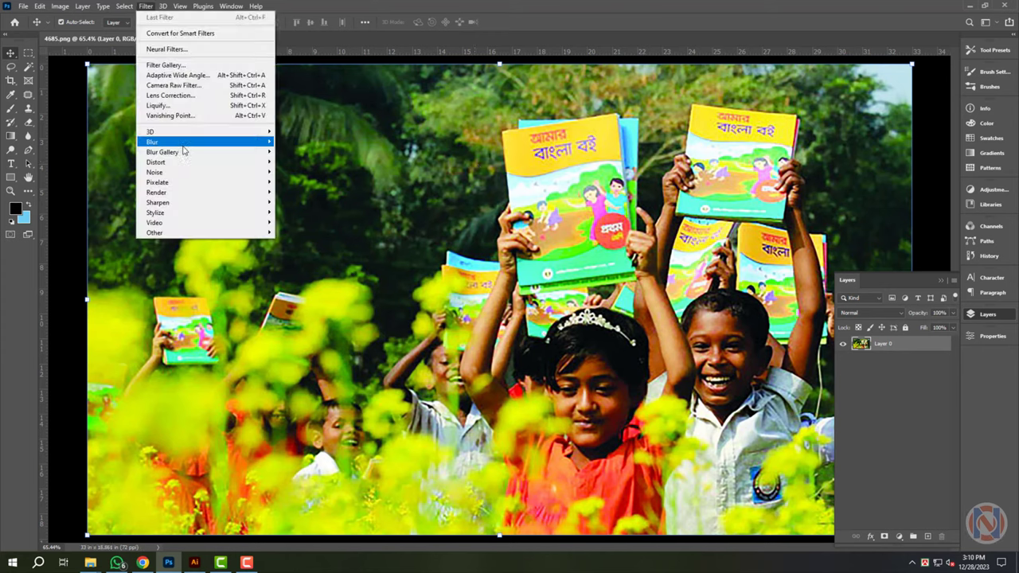
left_click(302, 232)
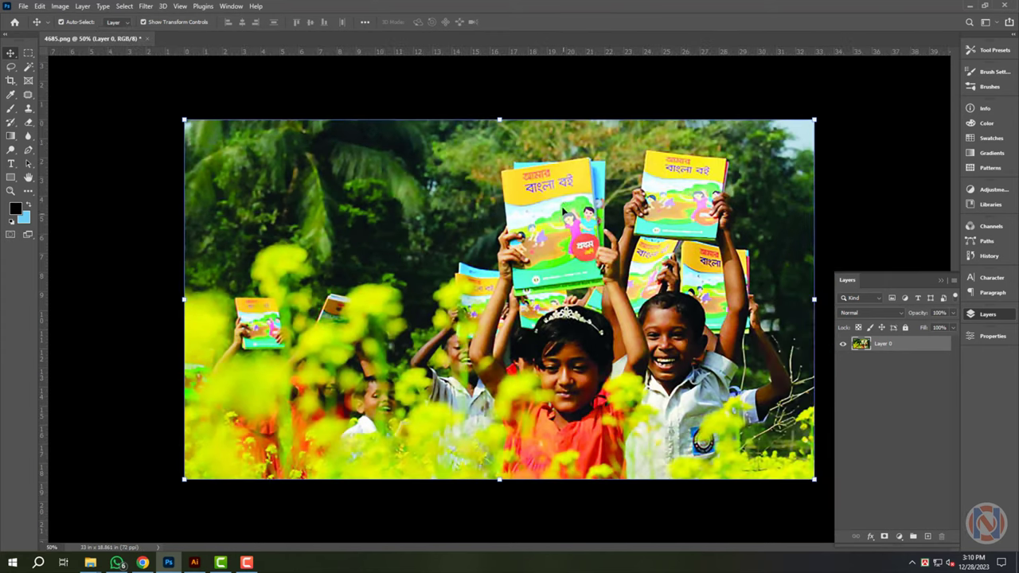
Brighten the photo with Levels and Curves adjustments.
key("ctrl+l")
mouse_move(810, 180)
left_mouse_down()
mouse_move(820, 179)
mouse_move(800, 176)
left_mouse_up()
key("Return")
key("ctrl+m")
left_click_drag(722, 363, 714, 348)
key("Return")
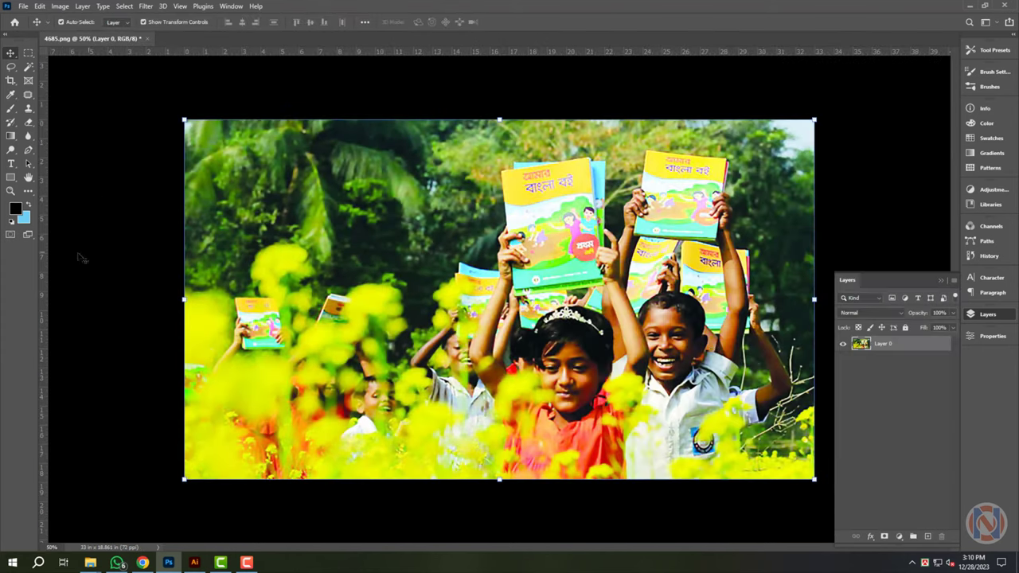
Fade the photo's left and lower edges with a large soft eraser, then save it as PNG over 4685.
key("e")
left_click_drag(208, 135, 318, 485)
key("ctrl+minus")
mouse_move(334, 342)
left_mouse_down()
mouse_move(716, 462)
mouse_move(478, 430)
left_mouse_up()
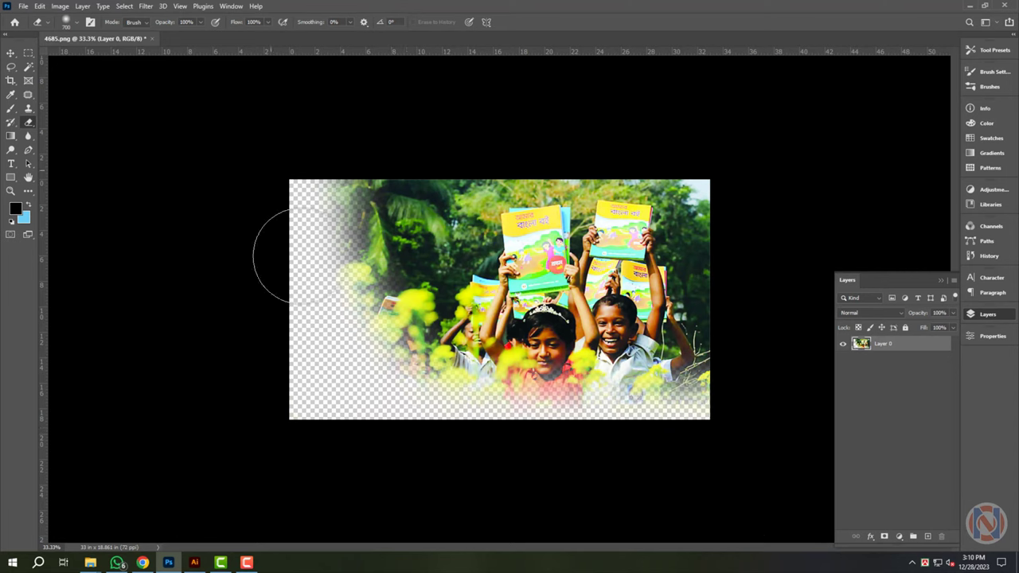
mouse_move(279, 256)
left_mouse_down()
mouse_move(407, 454)
mouse_move(408, 333)
mouse_move(422, 395)
mouse_move(401, 432)
left_mouse_up()
key("v")
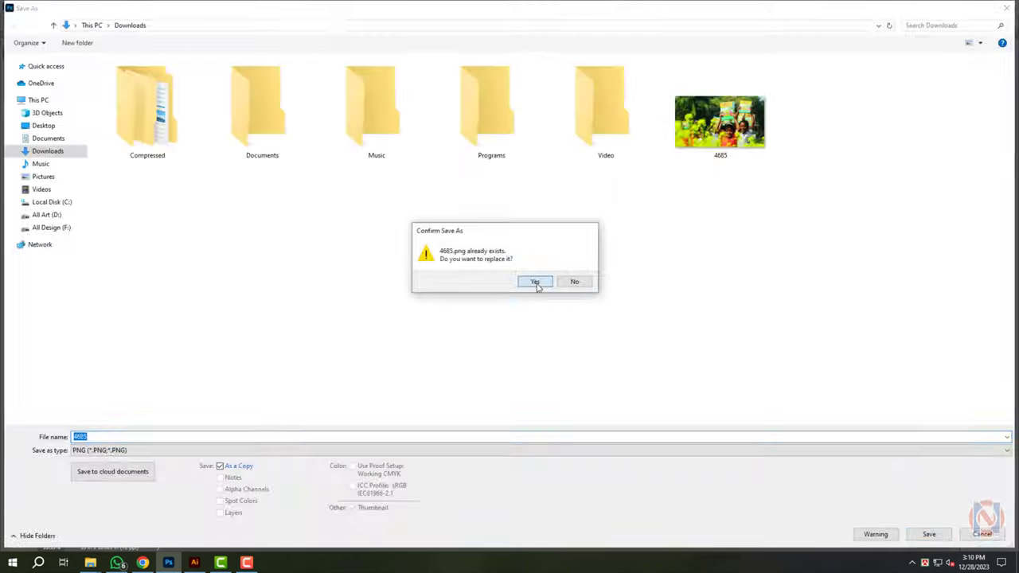
left_click(535, 282)
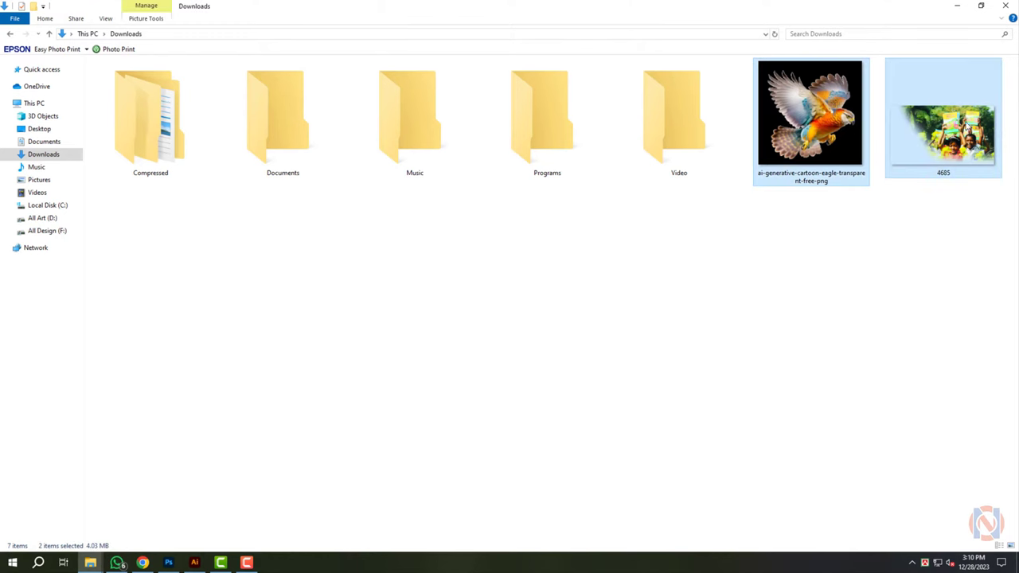
Place the eagle image and photo 4685 from Downloads beside the Illustrator banner, scaled to about 26.6 in wide.
right_click(847, 122)
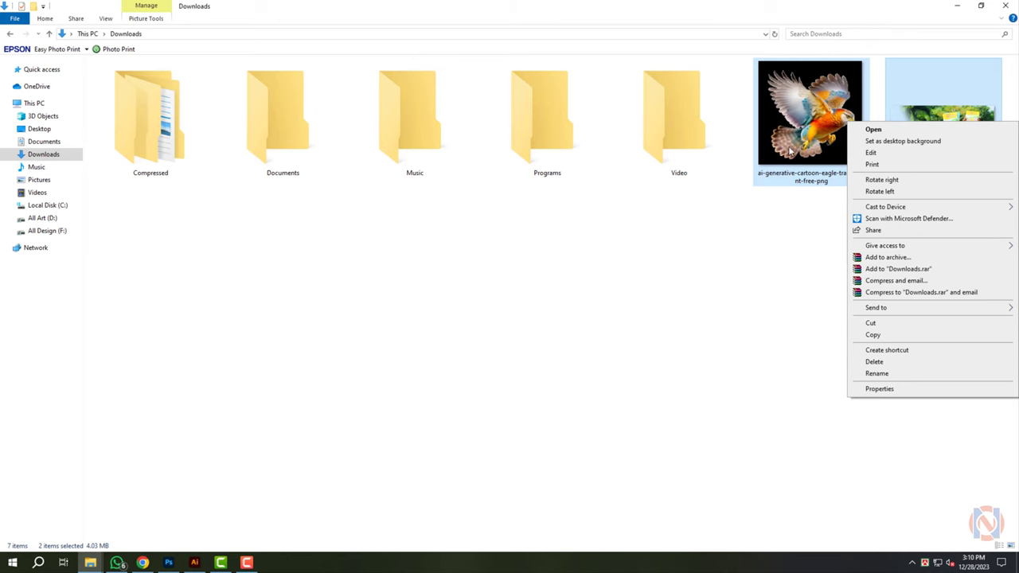
left_click(800, 125)
left_click_drag(800, 125, 395, 251)
scroll(609, 220, "down", 2)
left_click_drag(471, 272, 687, 316)
left_click_drag(761, 305, 709, 306)
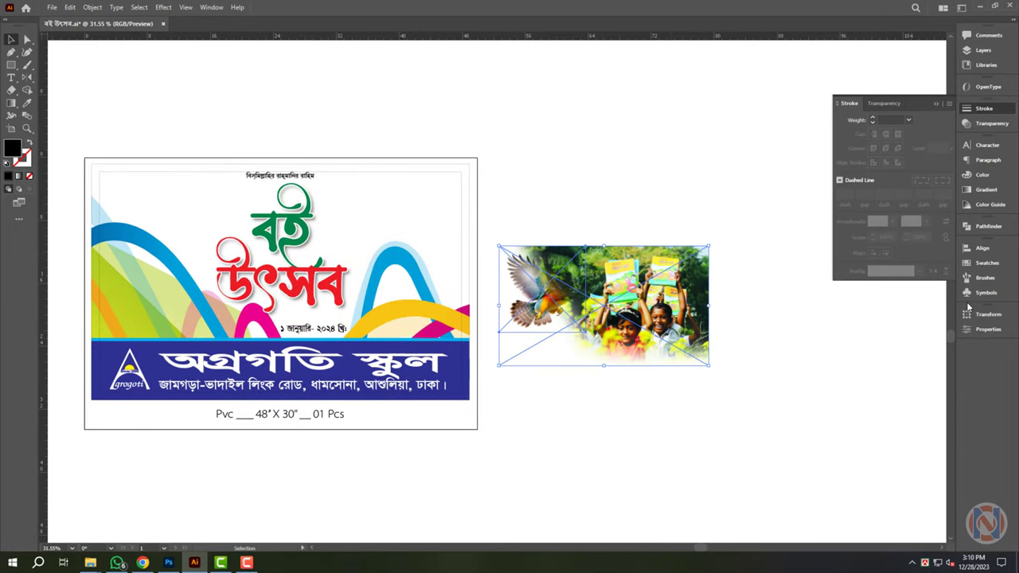
Embed both placed images in the banner document.
left_click(988, 328)
left_click(894, 436)
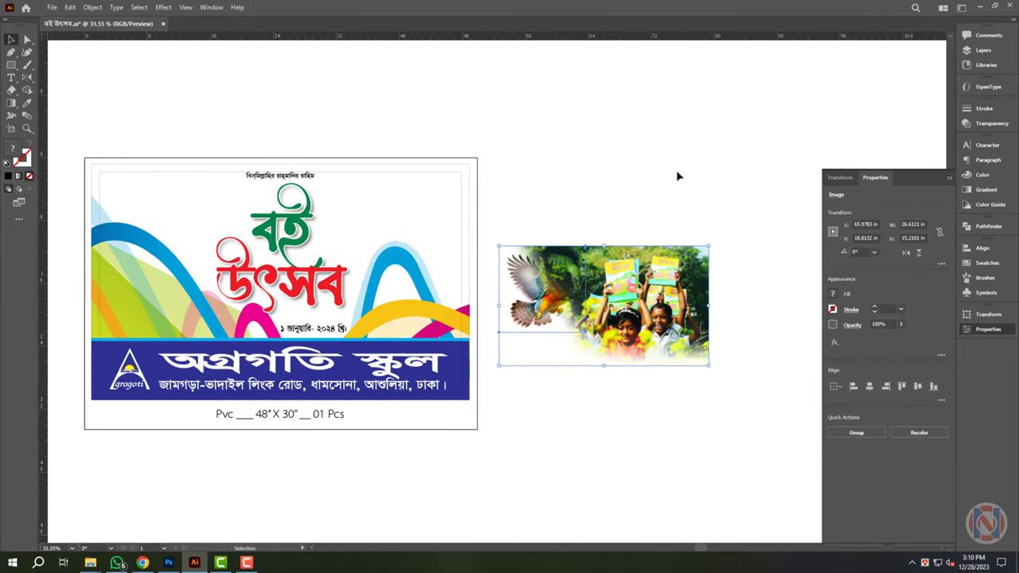
left_click(676, 173)
Move the children's photo onto the banner behind the title and align it to the frame's upper-right corner.
left_click_drag(664, 271, 391, 239)
left_click_drag(483, 150, 468, 173)
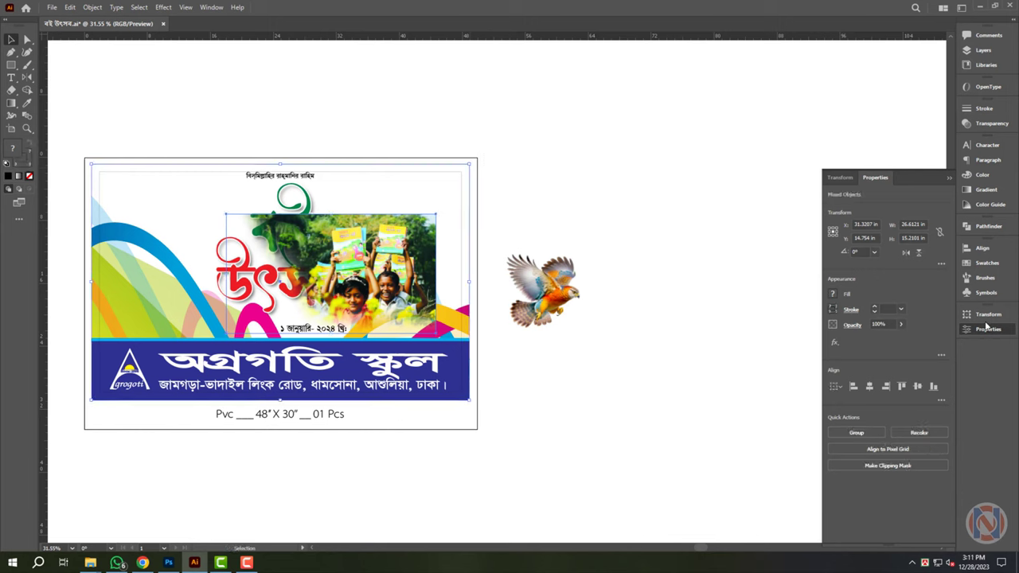
left_click(987, 247)
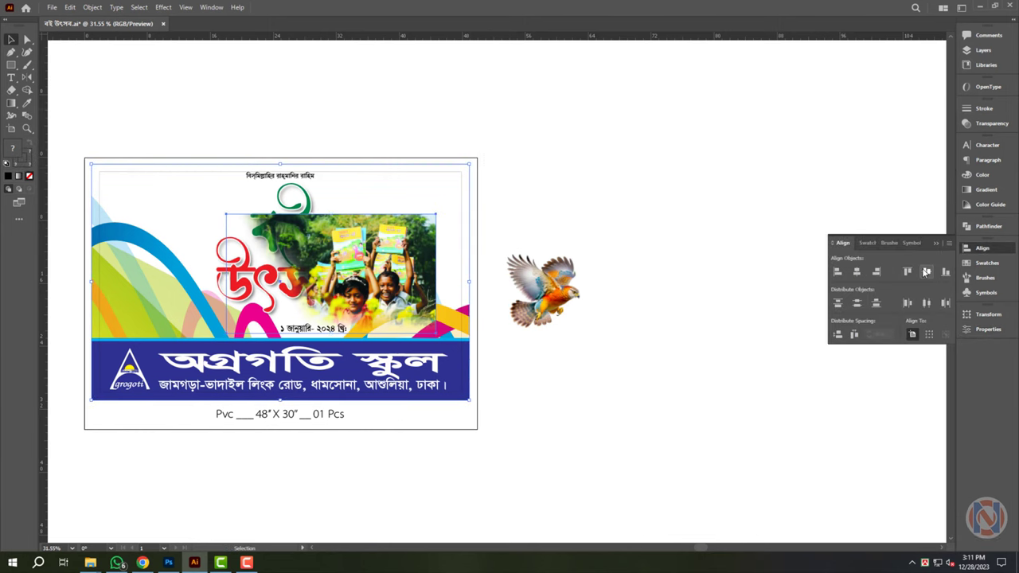
left_click(906, 272)
left_click(876, 271)
key("ctrl+shift+a")
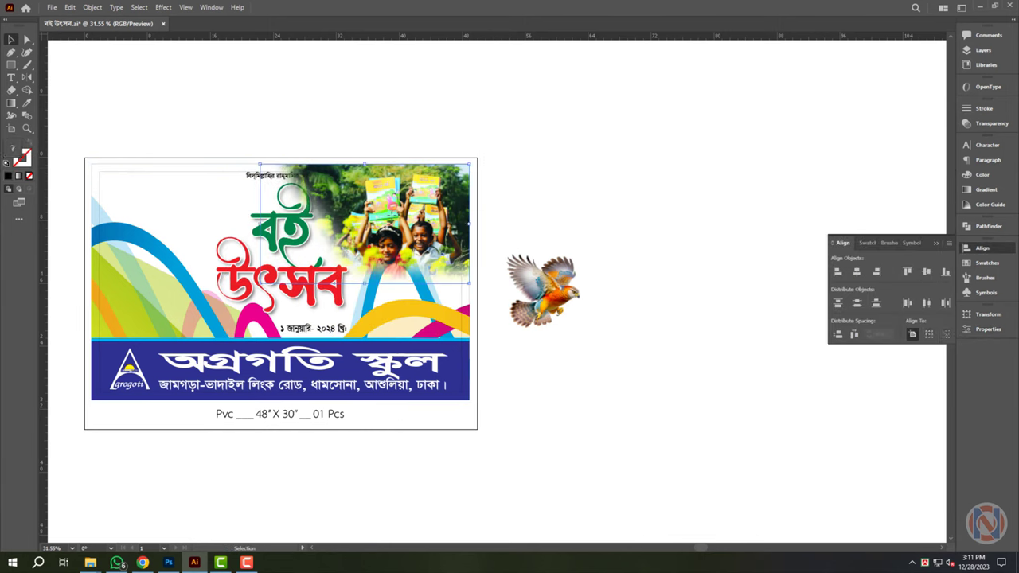
Shrink the children's photo toward the banner's upper-right corner so it clears the title.
scroll(266, 195, "up", 3)
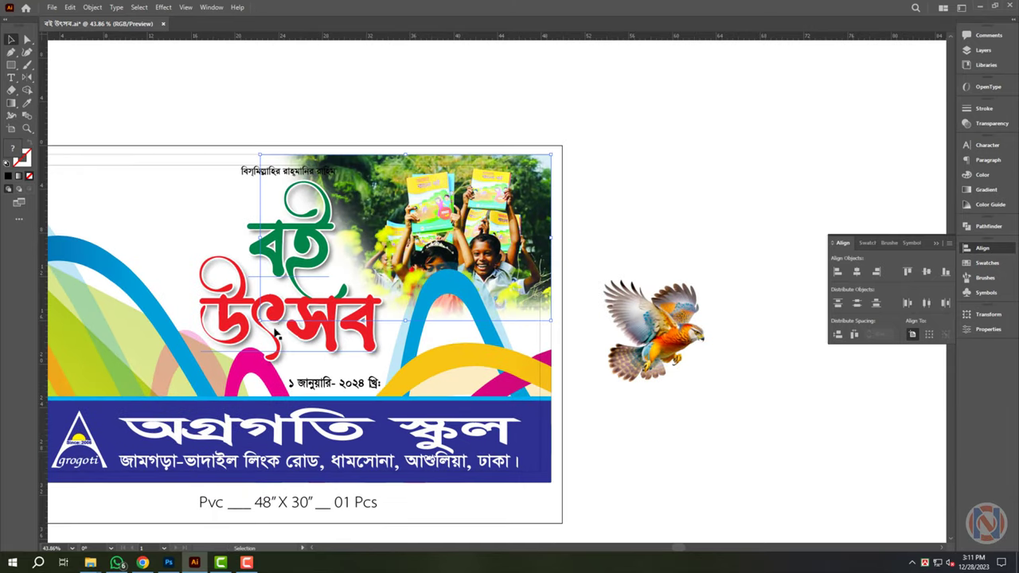
left_click_drag(263, 328, 375, 277)
key("ctrl+shift+a")
Place the eagle at reduced size in the banner's upper-left area and add a smaller copy beside it.
scroll(706, 274, "down", 1)
left_click_drag(692, 327, 271, 223)
left_click_drag(298, 266, 259, 225)
left_click_drag(242, 191, 221, 251)
left_click_drag(220, 165, 251, 259)
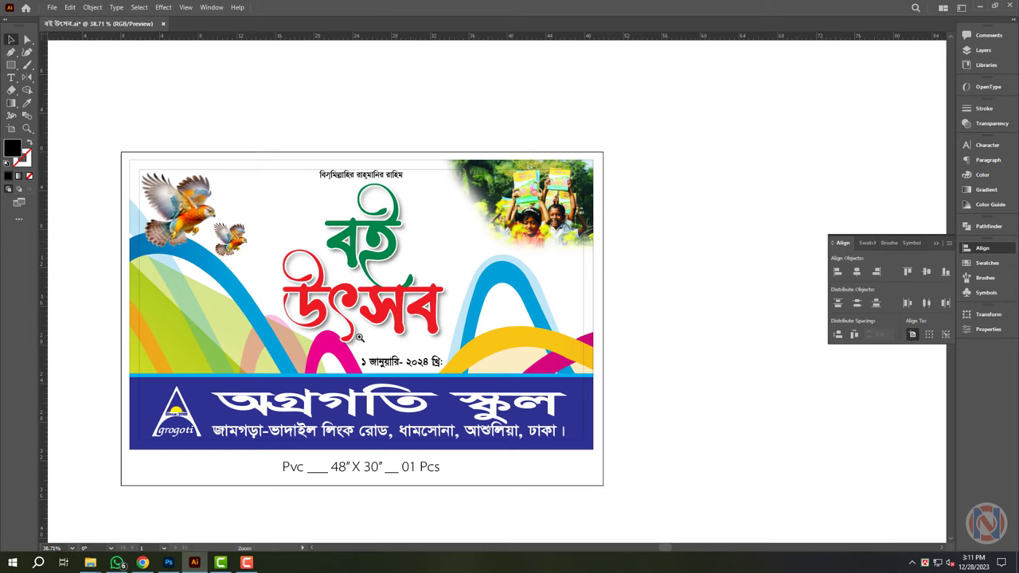
Enlarge the children's photo from its lower-left corner until it reaches behind the title and the blue arch.
left_click_drag(355, 336, 386, 331)
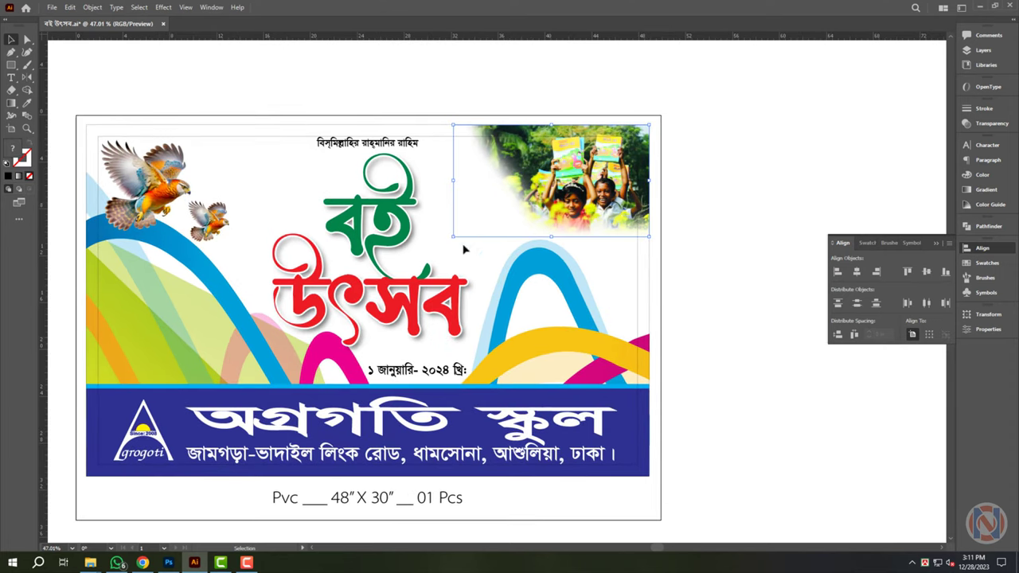
left_click_drag(451, 234, 381, 305)
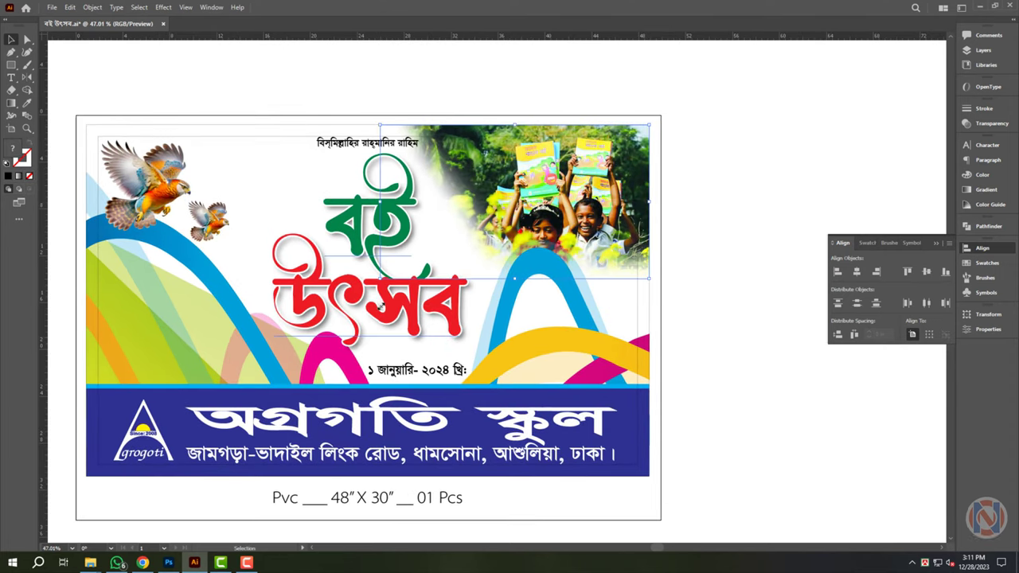
left_click(747, 146)
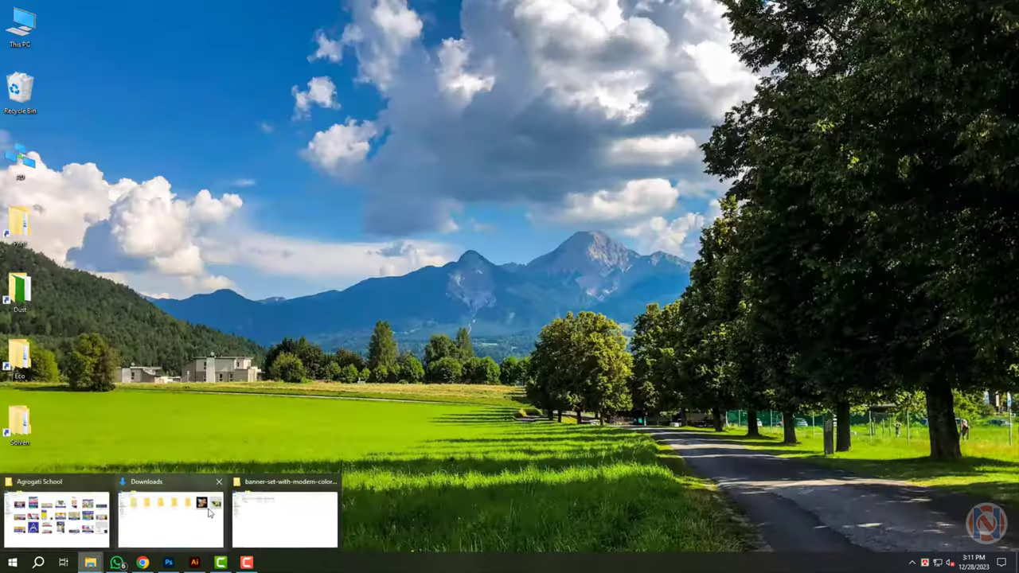
Cut all the circle-frame stock artwork, close its file without saving, and paste the artwork into the book festival banner.
left_click(500, 284)
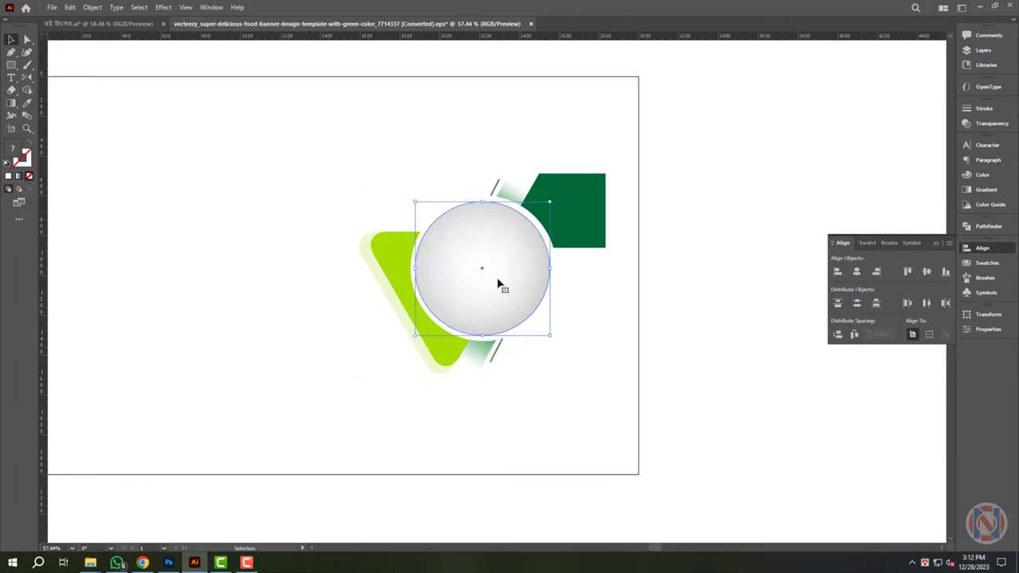
key("ctrl+a")
key("ctrl+x")
key("ctrl+w")
left_click(561, 299)
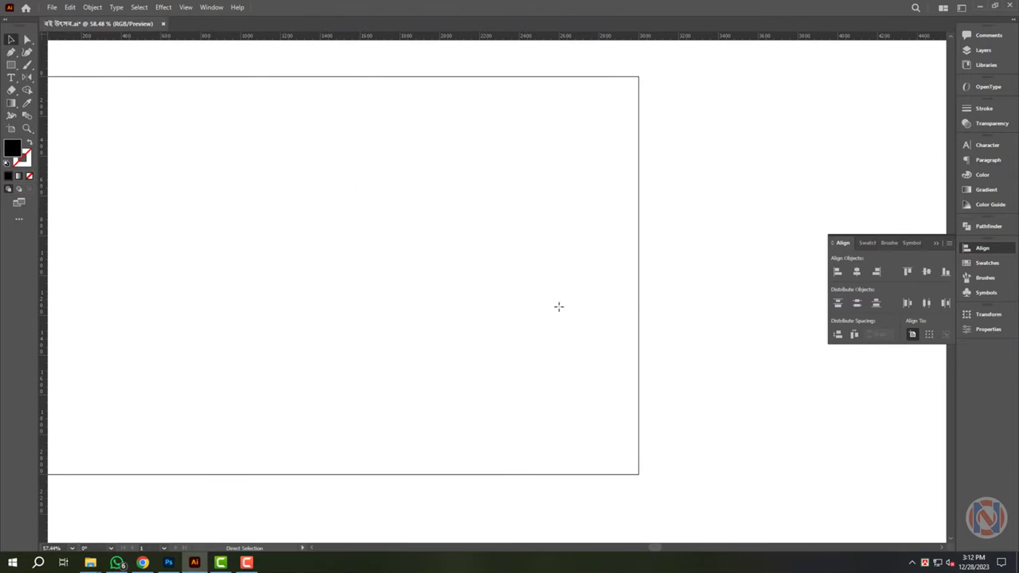
scroll(661, 238, "up", 2)
key("ctrl+v")
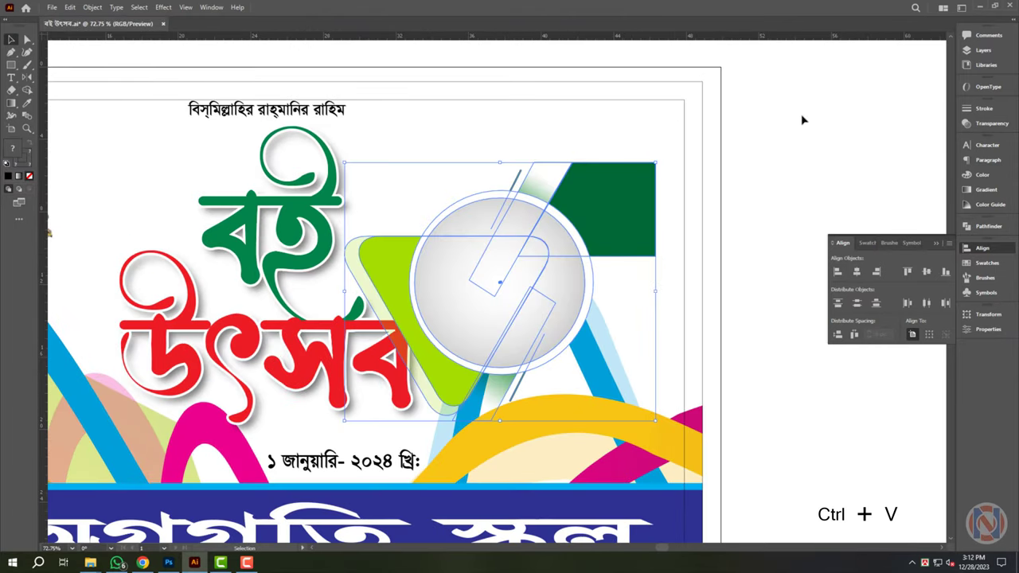
Align the pasted circle-frame group to the upper-right corner of the banner's outer frame.
left_click(701, 141, "shift")
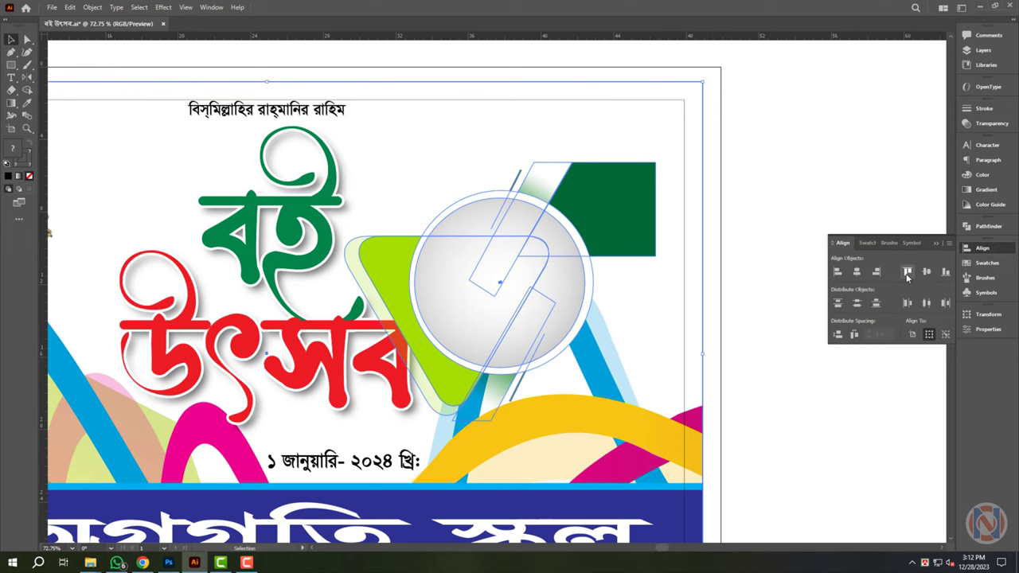
left_click(907, 272)
left_click(876, 271)
left_click(764, 267)
left_click(513, 253)
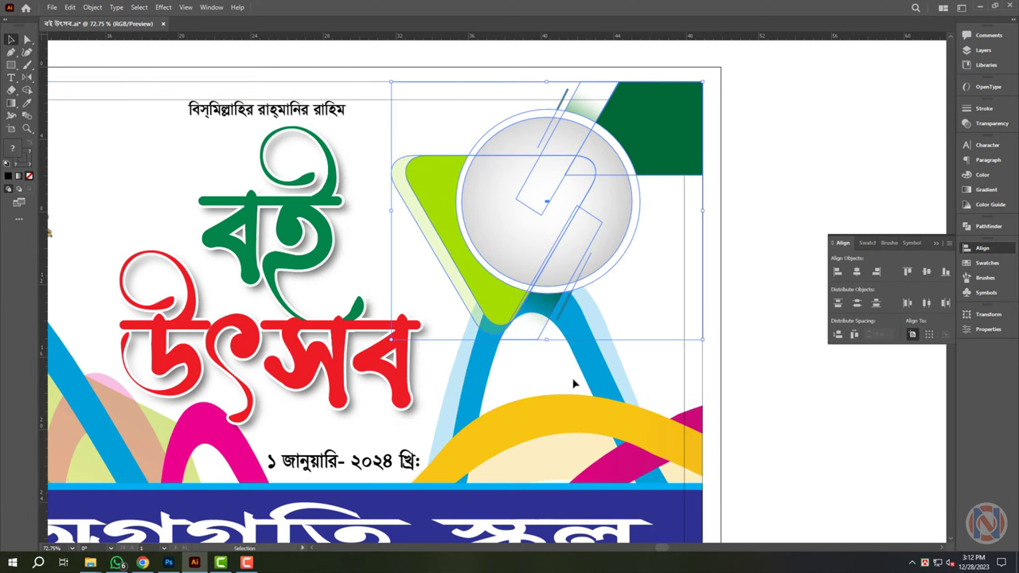
left_click_drag(611, 233, 566, 133)
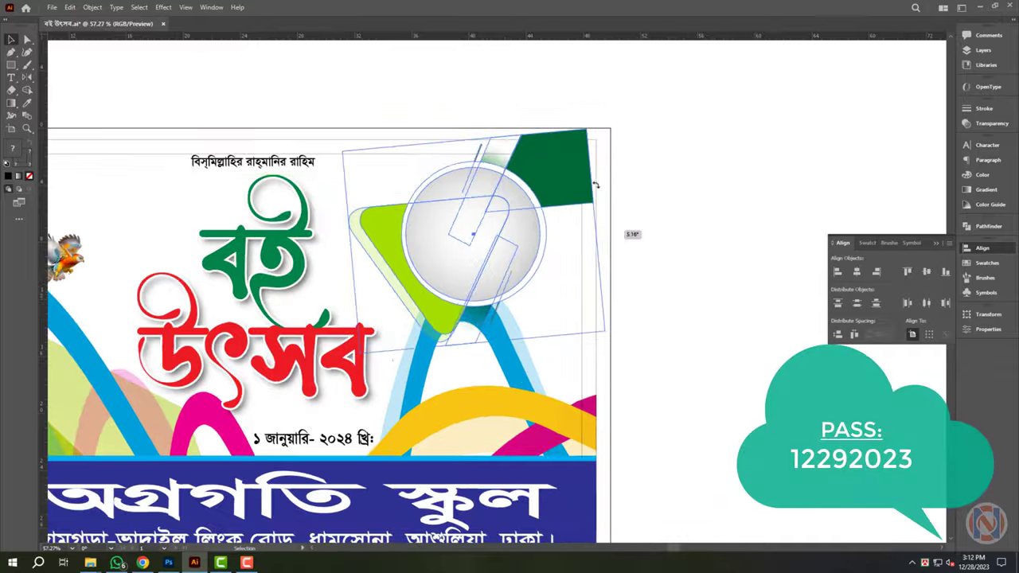
scroll(626, 234, "down", 2)
key("ctrl+z")
left_click(676, 234)
Nudge the circle-frame group slightly outward and trim the green block's overhang at the banner frame with the Shape Builder.
scroll(676, 234, "up", 3)
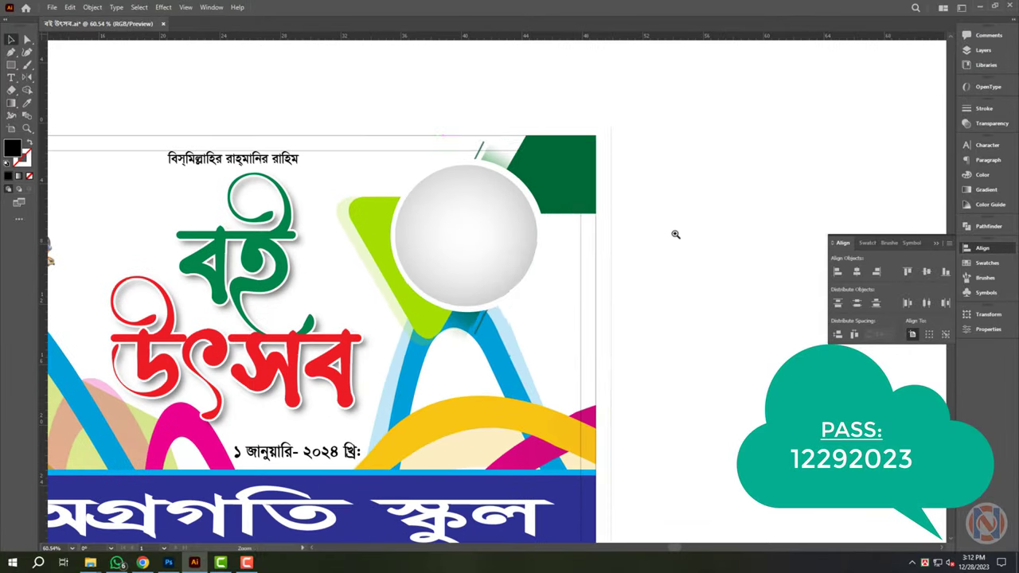
left_click(561, 179)
key("shift+Right")
left_click(595, 231, "shift")
left_click_drag(641, 134, 659, 112)
key("shift+m")
left_click(598, 186, "alt")
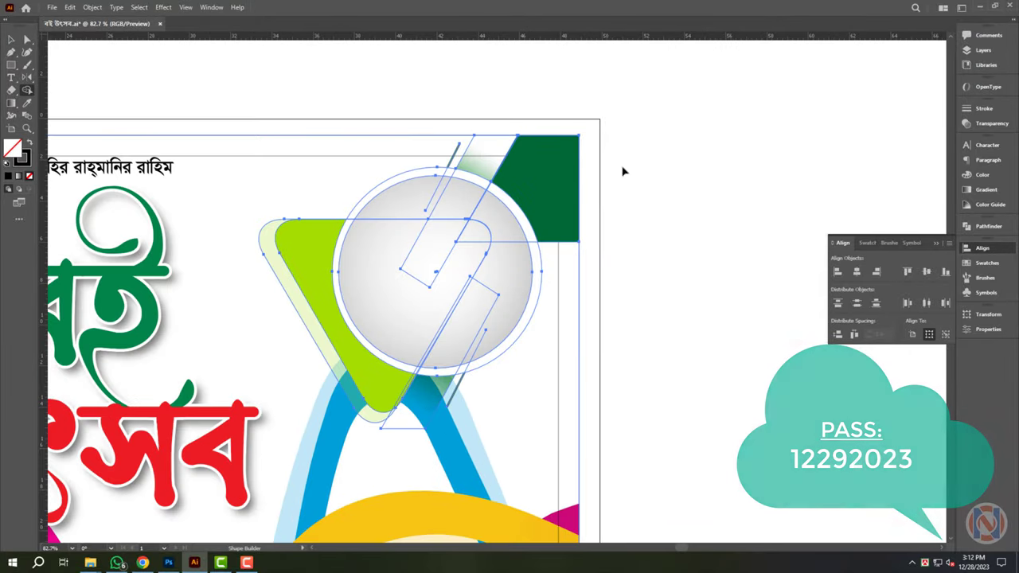
key("v")
left_click(625, 168)
left_click_drag(684, 154, 639, 162)
Ungroup the circle-frame artwork in the banner's upper-right corner.
left_click(534, 206)
right_click(530, 208)
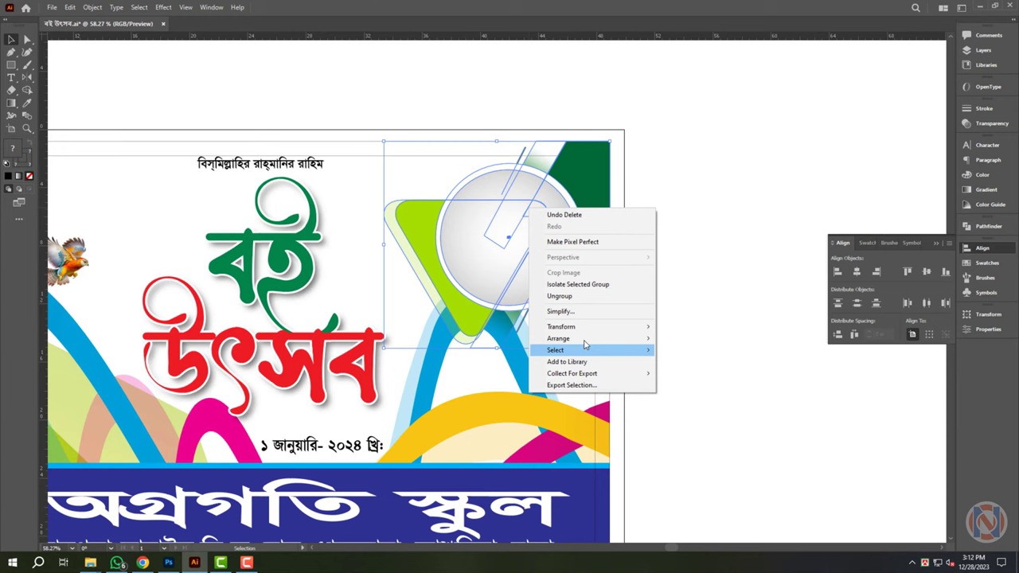
left_click(576, 297)
left_click(636, 248)
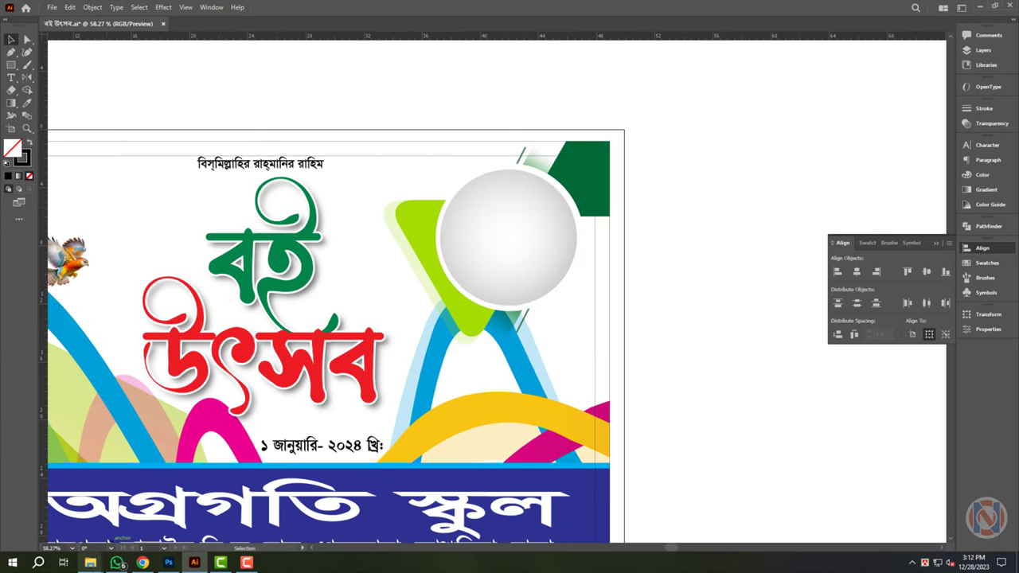
Open the children's photo 4685 from the Downloads folder in Adobe Illustrator 2022.
left_click(168, 563)
mouse_move(91, 562)
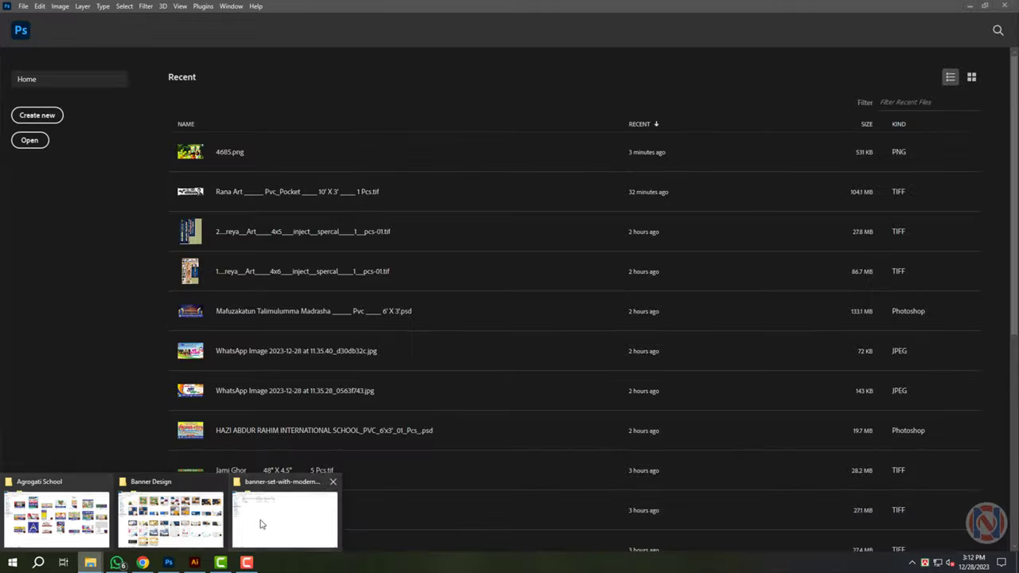
left_click(261, 523)
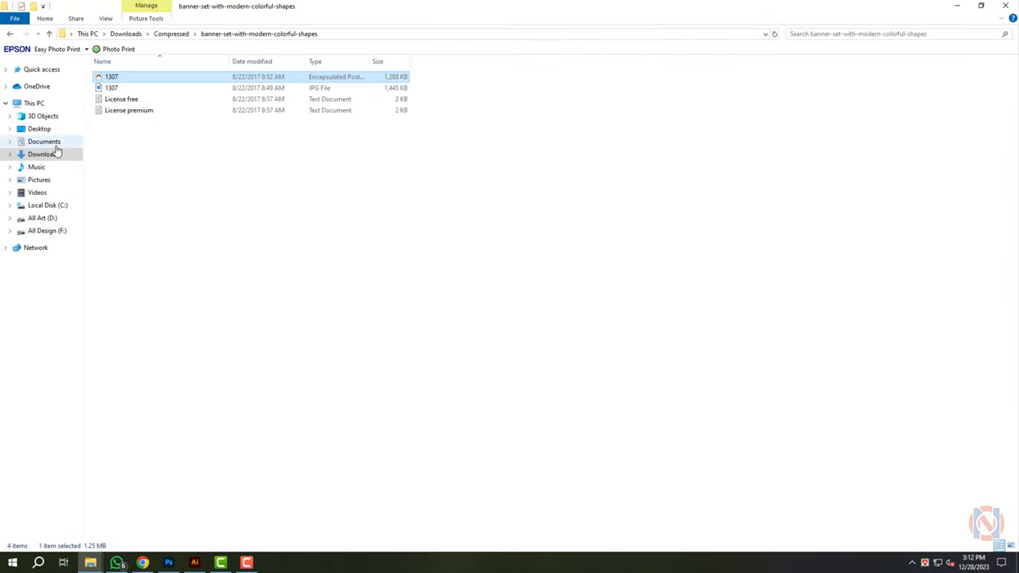
left_click(46, 155)
left_click(817, 137)
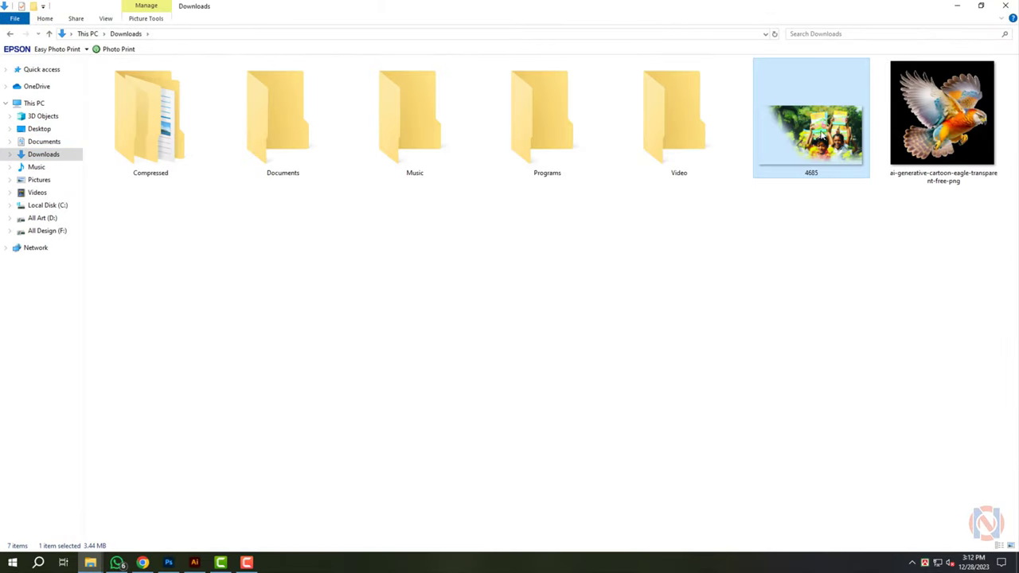
right_click(821, 133)
mouse_move(853, 273)
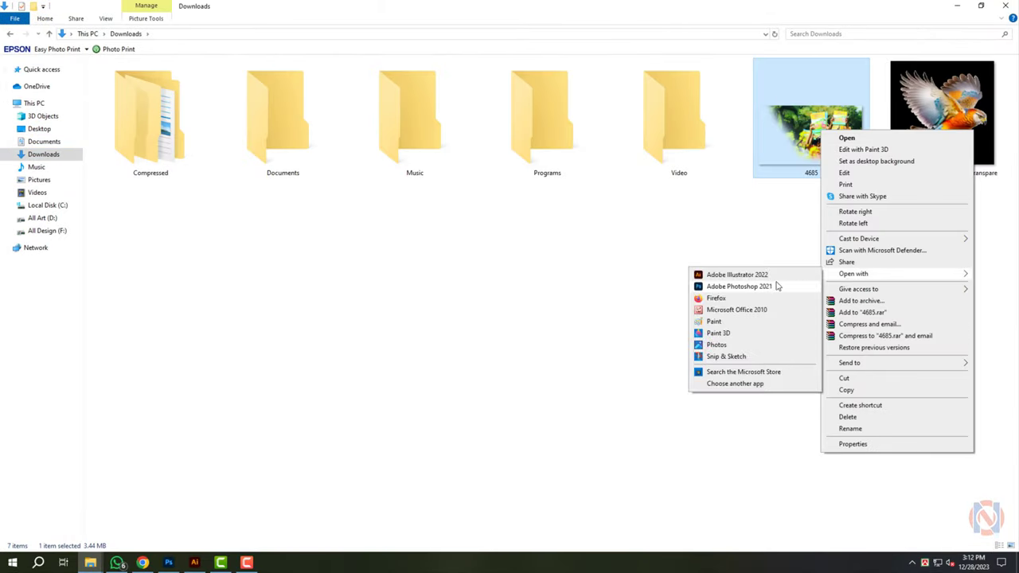
left_click(736, 275)
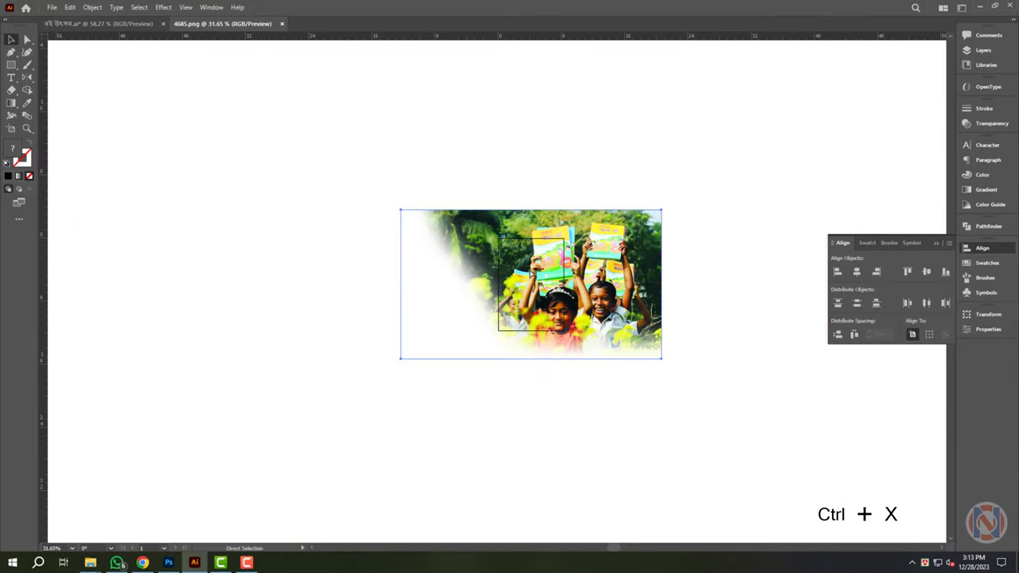
Transfer the children's photo into the banner, close its file without saving, and scale the photo down over the circle.
key("ctrl+x")
key("ctrl+w")
left_click(559, 296)
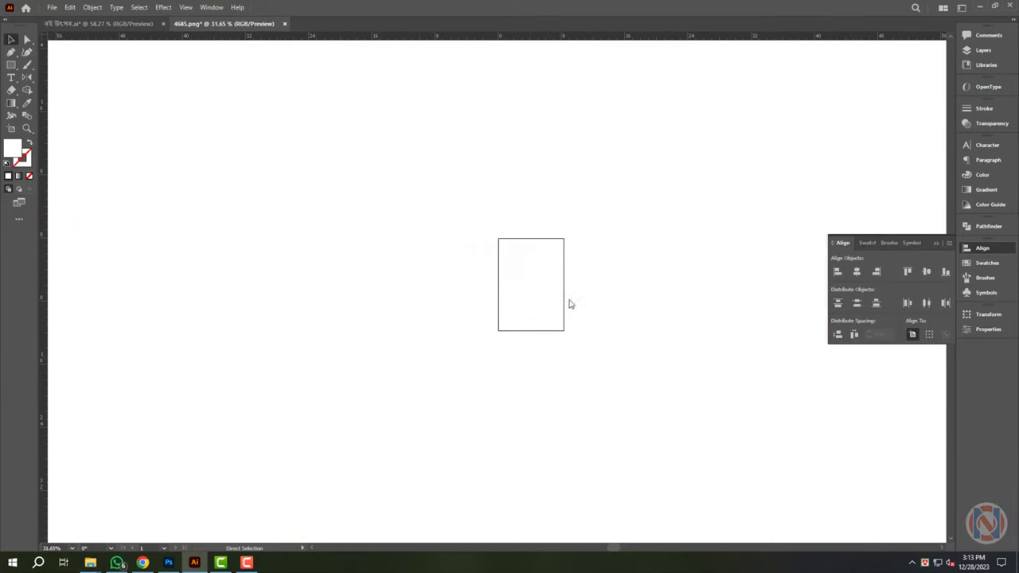
key("ctrl+v")
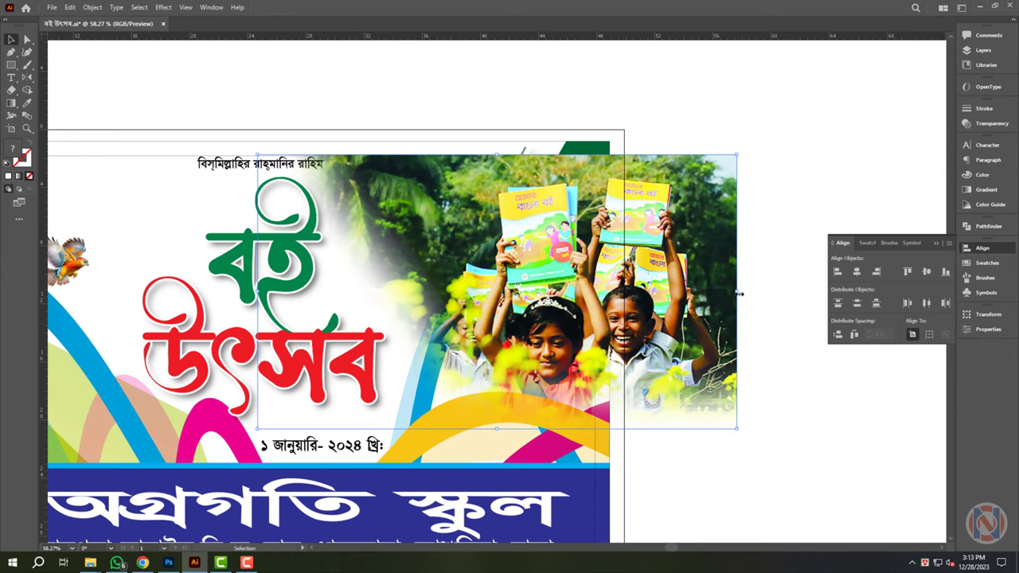
left_click_drag(739, 294, 648, 294)
left_click_drag(595, 319, 553, 276)
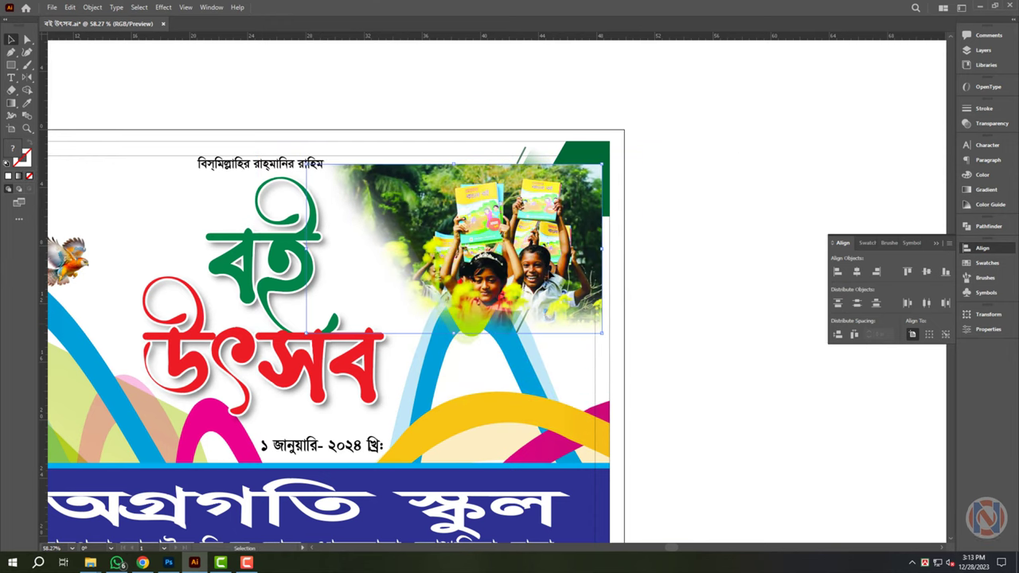
Release the grey circle's clipping mask, fill the circle black and delete the leftover shape.
key("ctrl+bracketleft")
key("ctrl+shift+bracketright")
left_click(725, 182)
left_click(530, 215)
left_click_drag(498, 243, 548, 293)
key("ctrl+alt+7")
left_click(576, 231)
left_click(982, 175)
left_click(842, 212)
left_click(583, 181)
key("Delete")
Bring the circle in front of the children's photo and make a clipping mask from the two.
left_click(529, 190)
key("ctrl+shift+bracketright")
left_click_drag(554, 339, 555, 297)
left_click(506, 234)
key("ctrl+7")
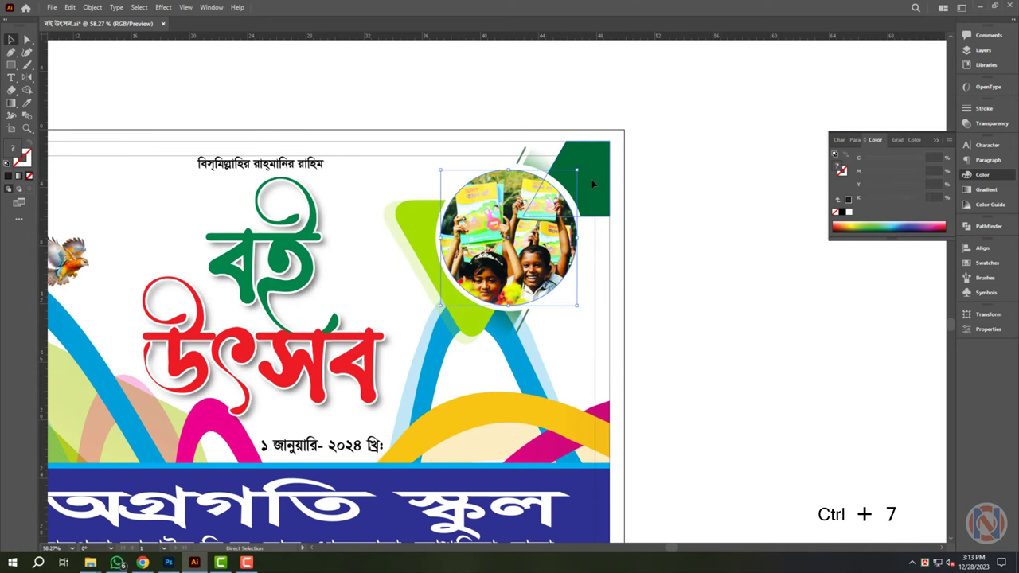
Shrink and shift the photo inside its circular mask so both children's faces and their books fit the circle.
double_click(523, 268)
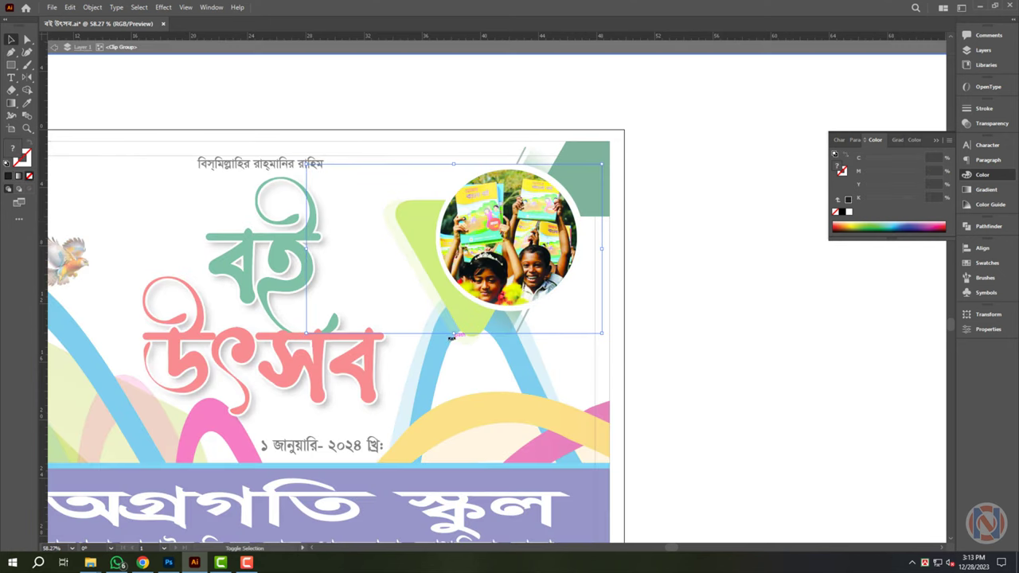
left_click_drag(453, 333, 463, 316)
key("shift+Right")
key("shift+Right")
key("shift+Right")
key("shift+Right")
key("shift+Right")
key("shift+Right")
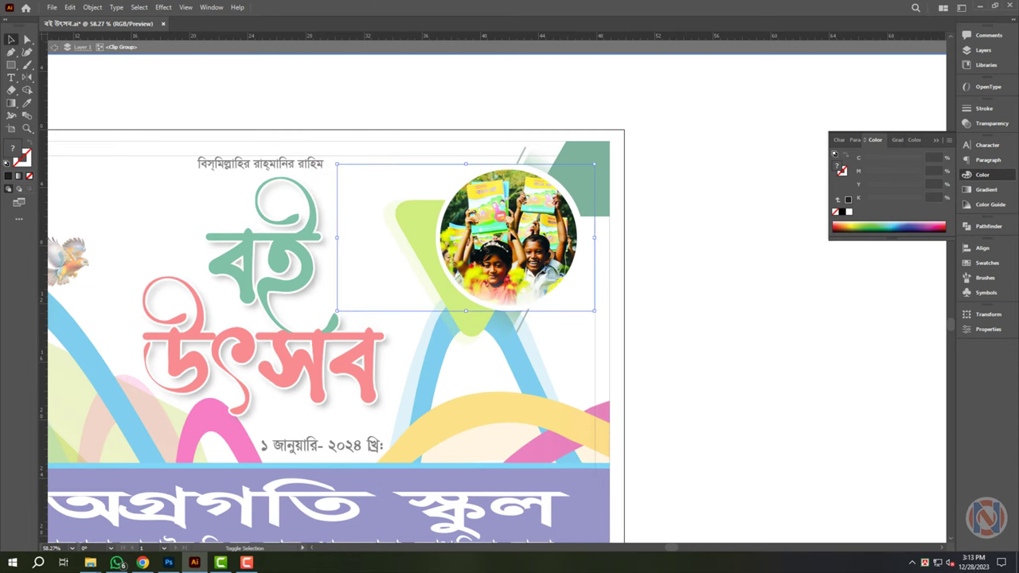
left_click_drag(468, 162, 468, 165)
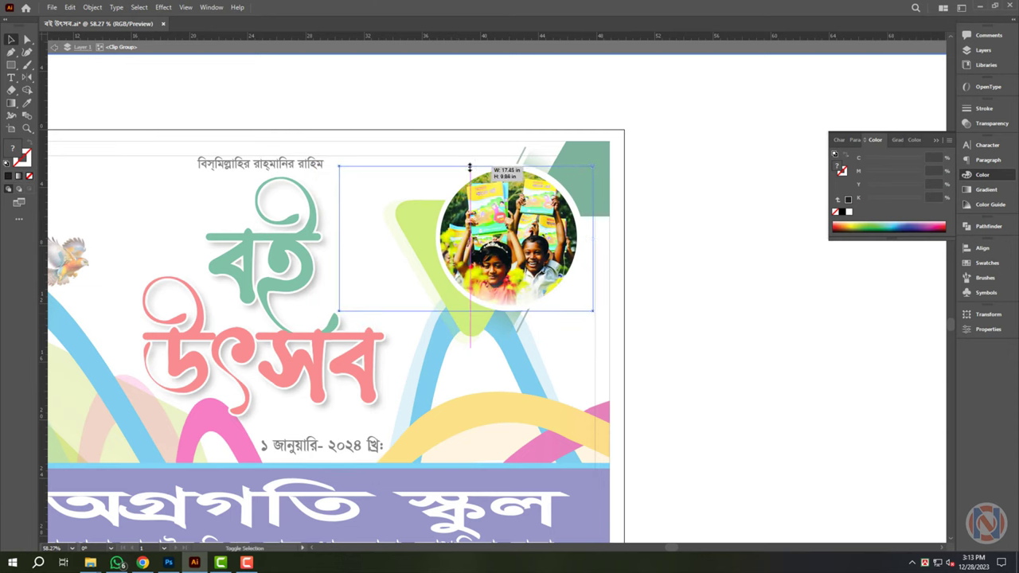
double_click(695, 271)
Give the circular photo a Multiply drop shadow with 20% opacity, 0.2 in X and Y offsets and 0.1 in blur.
left_click_drag(608, 224, 679, 332)
left_click(475, 229)
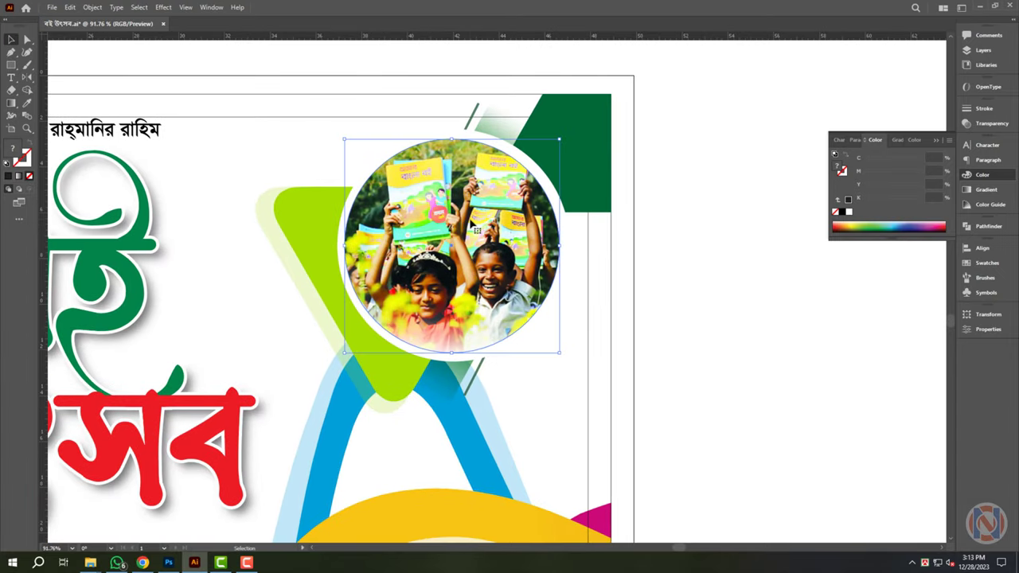
left_click(163, 8)
mouse_move(239, 129)
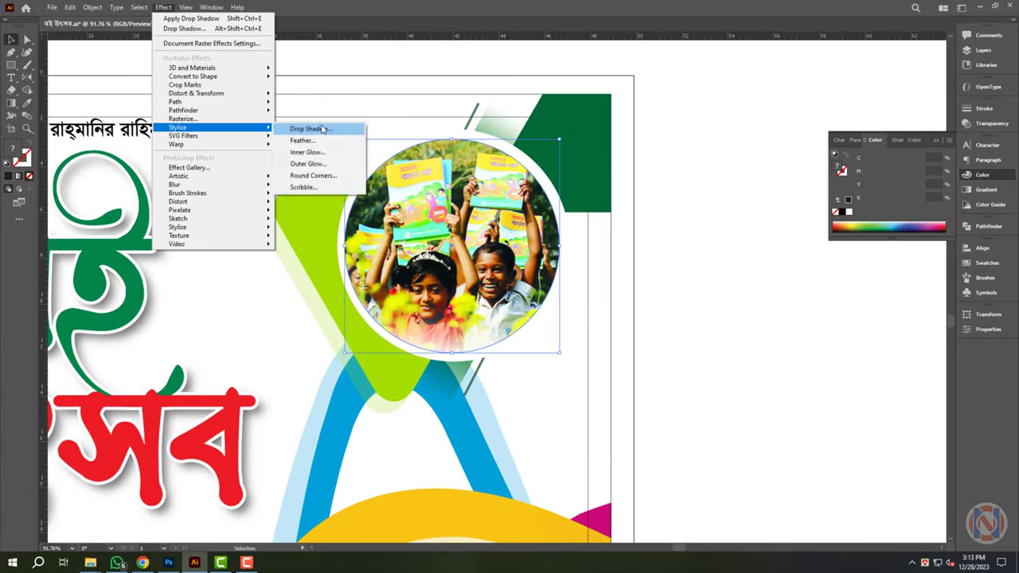
left_click(311, 130)
key("Tab")
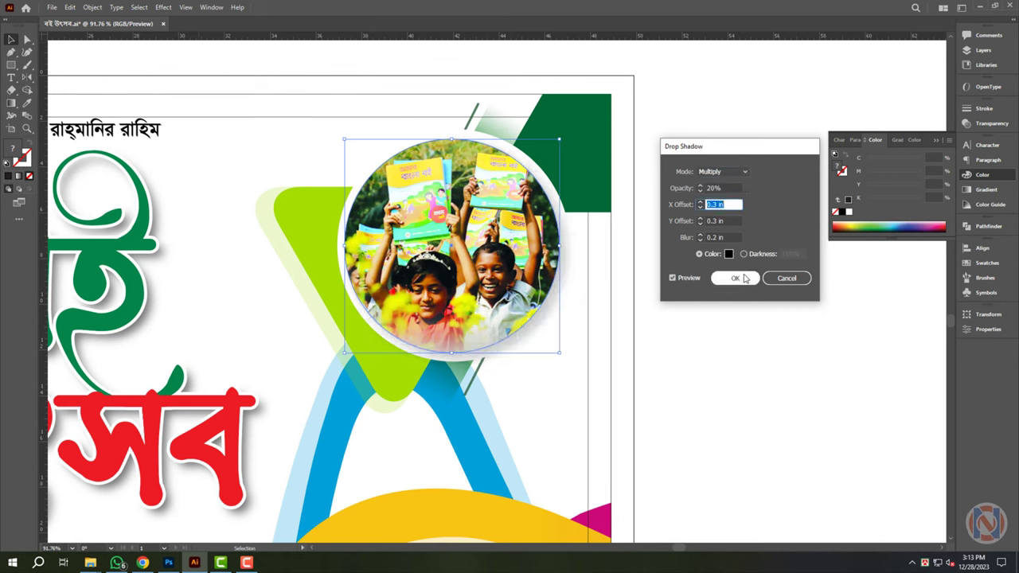
key("Tab")
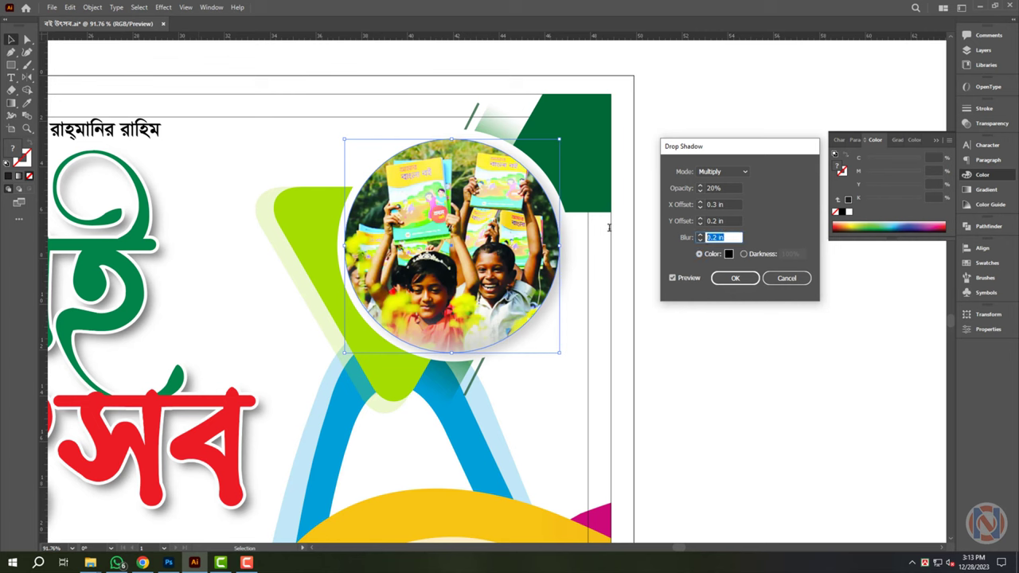
left_click_drag(736, 206, 646, 210)
type(".2")
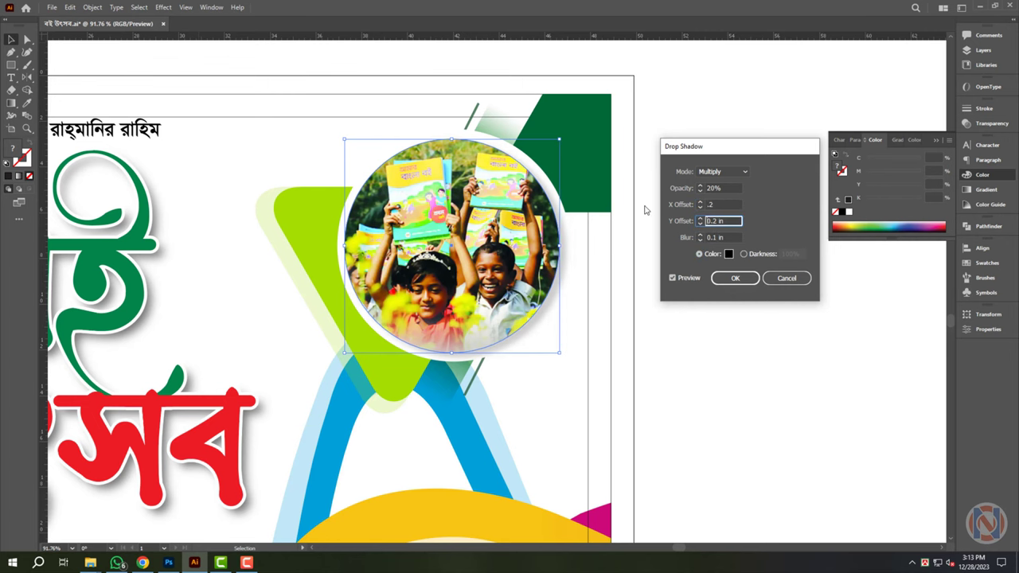
key("Return")
left_click(677, 82)
Bring the banner's outer frame rectangle to the front and fill it with a white-to-black radial gradient, without a stroke.
scroll(698, 211, "down", 2)
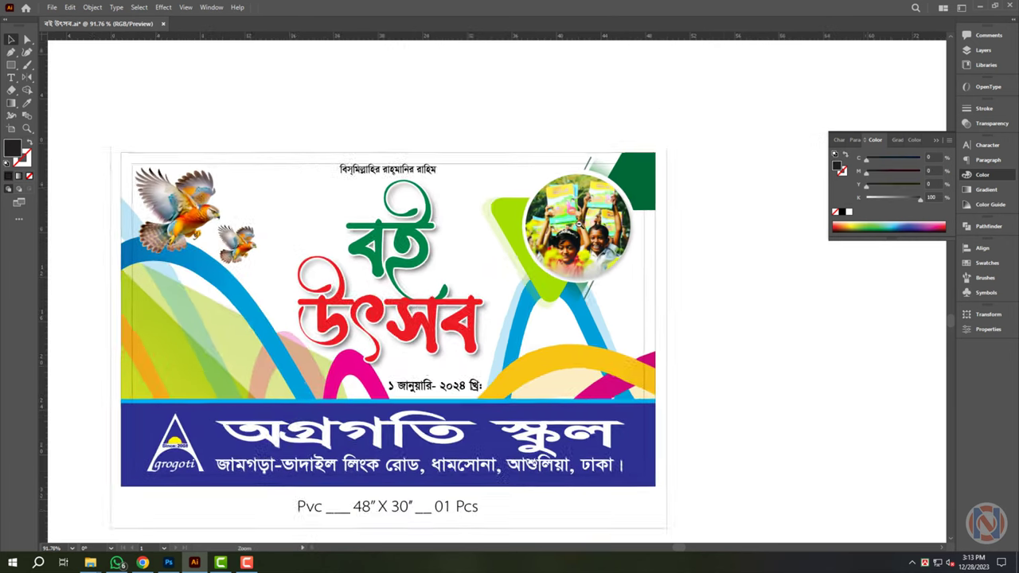
left_click_drag(554, 284, 577, 256)
left_click_drag(472, 453, 501, 465)
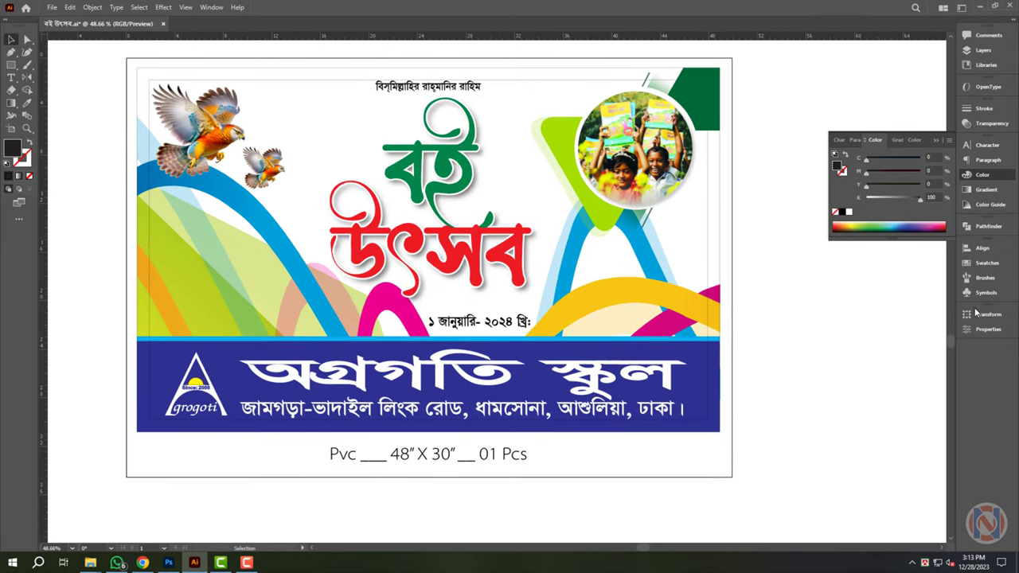
left_click(599, 70)
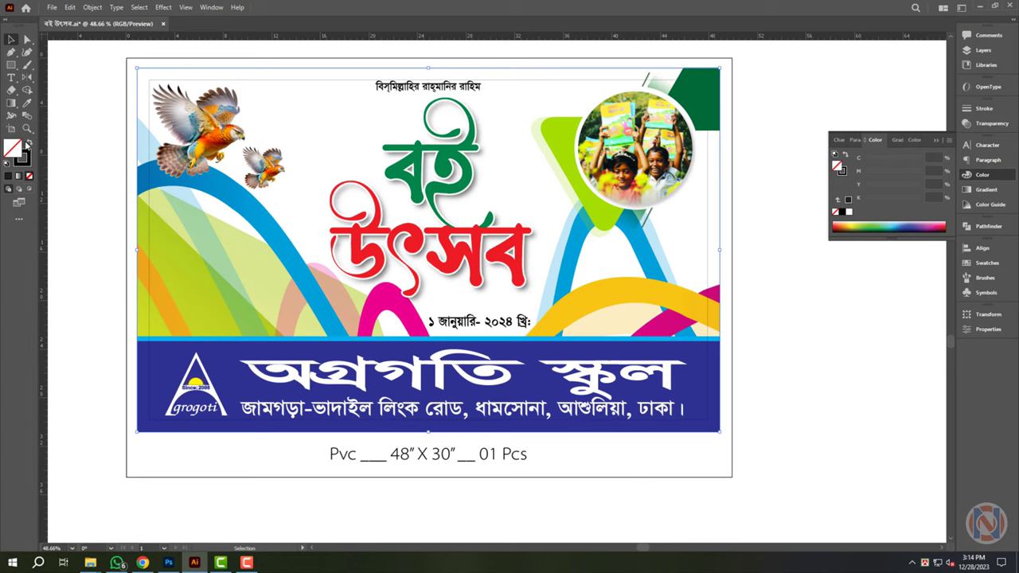
key("ctrl+shift+bracketright")
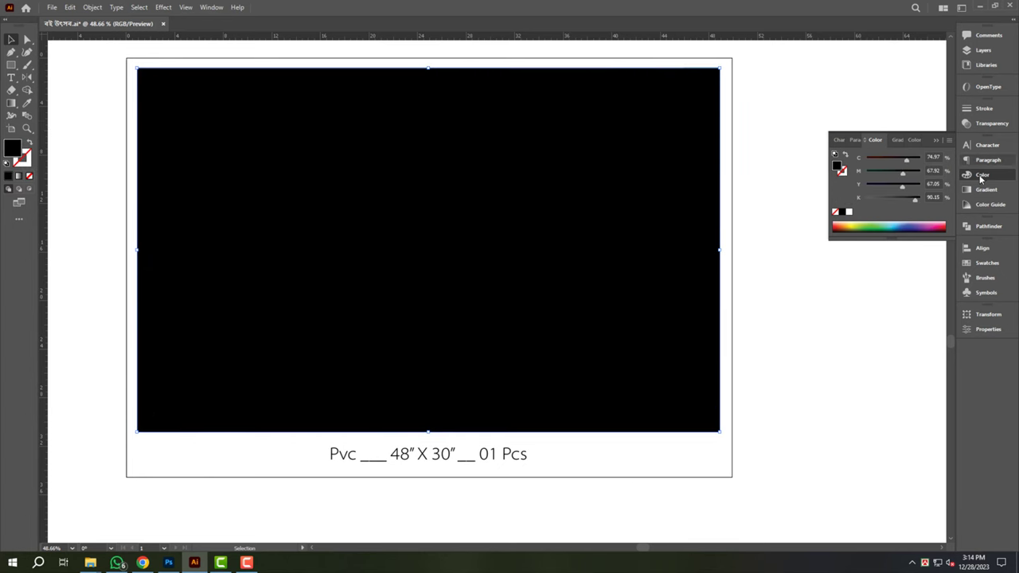
left_click(986, 189)
left_click(895, 159)
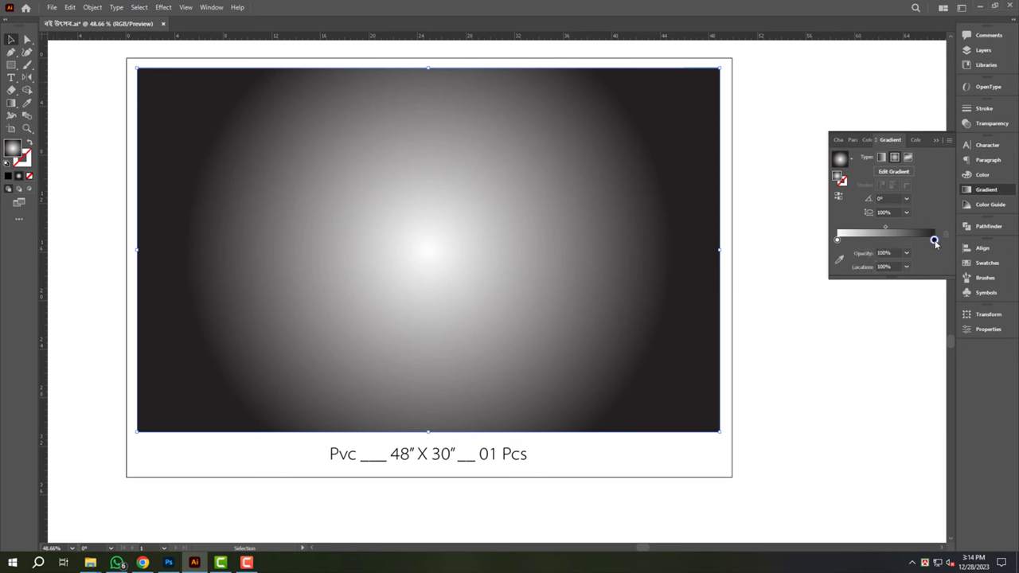
Set the gradient's outer stop to 15% black and send the rectangle behind all the banner artwork.
left_click(969, 174)
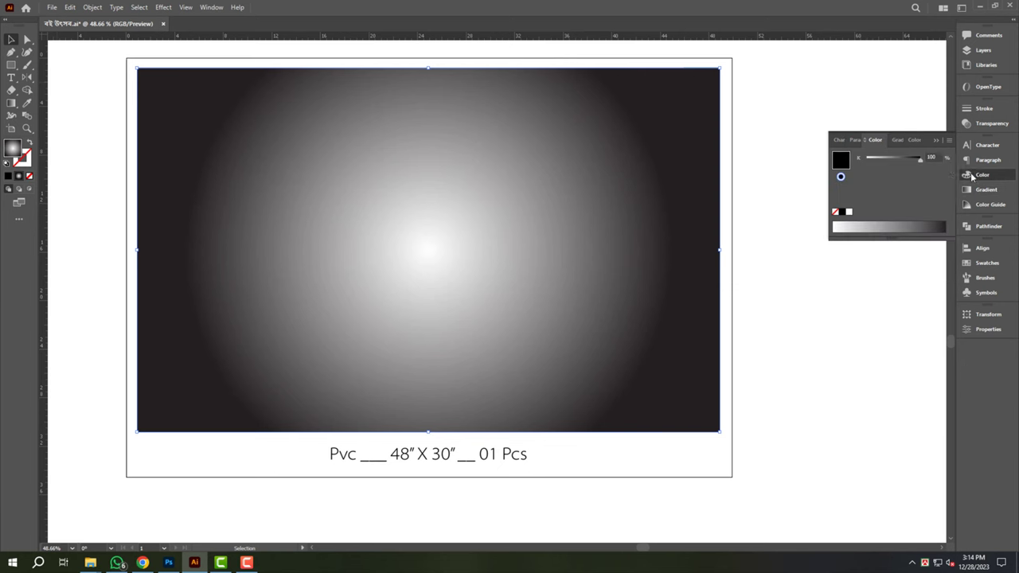
type("15")
key("Return")
left_click(772, 254)
left_click(576, 242)
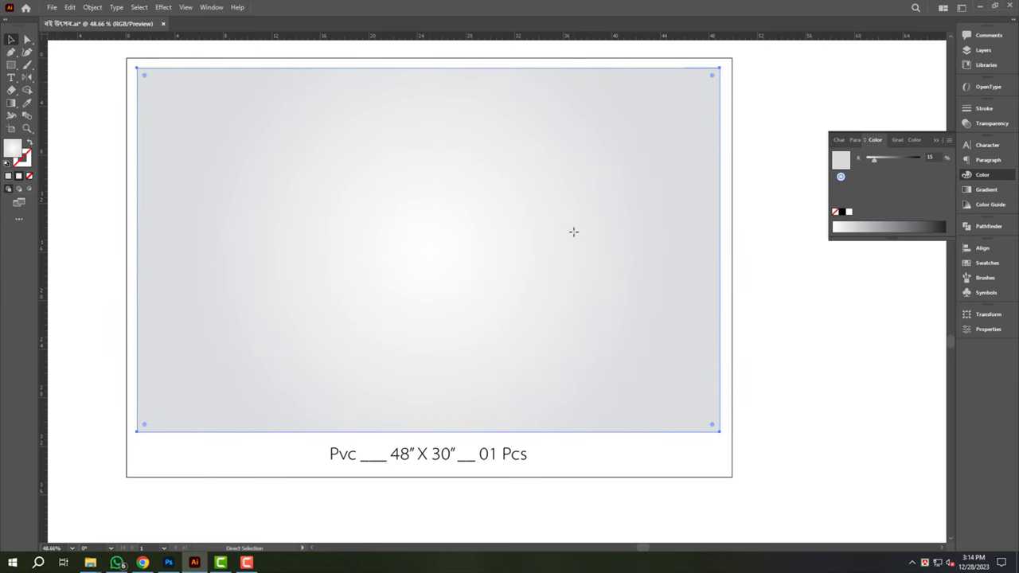
key("ctrl+shift+bracketleft")
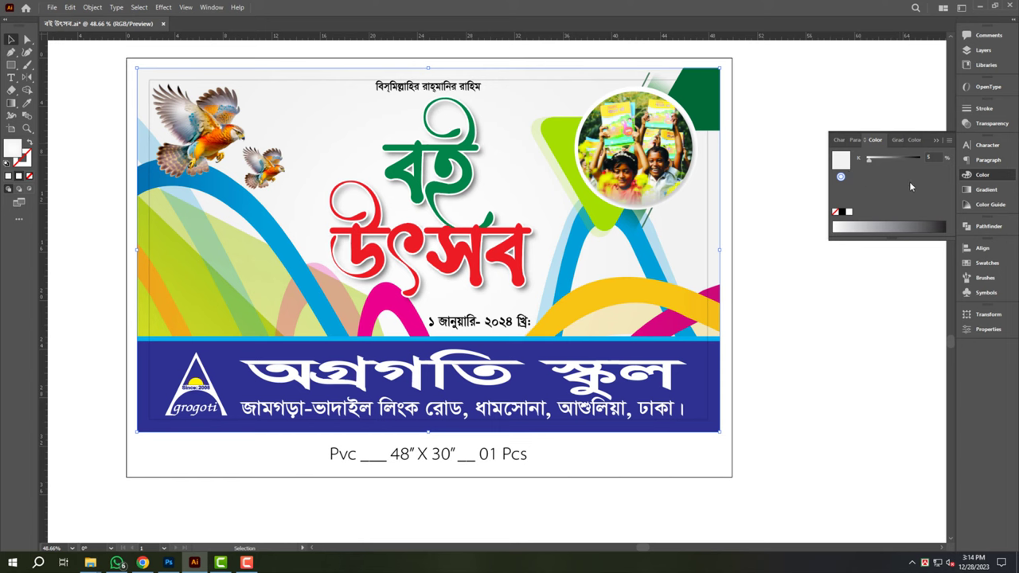
Lighten the background gradient's outer stop to 5% black.
left_click_drag(937, 157, 902, 181)
key("Return")
key("ctrl+shift+a")
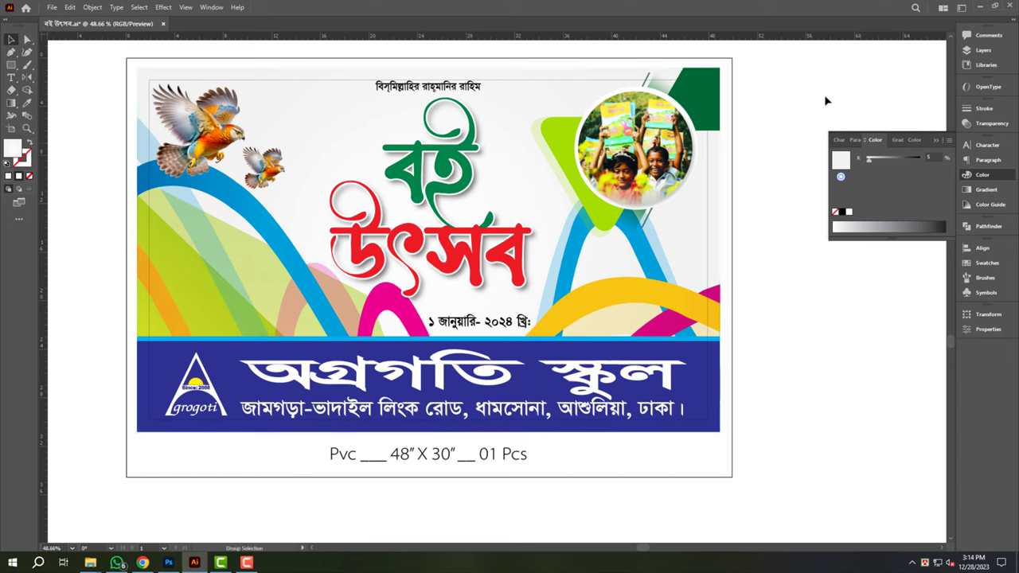
Delete the thin inner margin rectangle from the banner and fit the artboard in the window.
key("v")
left_click(707, 220)
key("Delete")
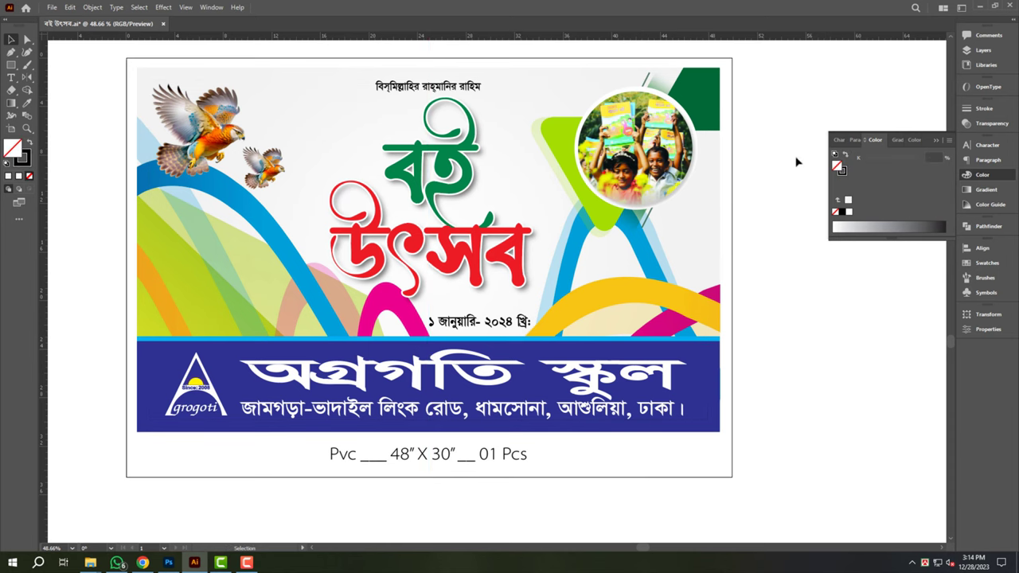
left_click(988, 177)
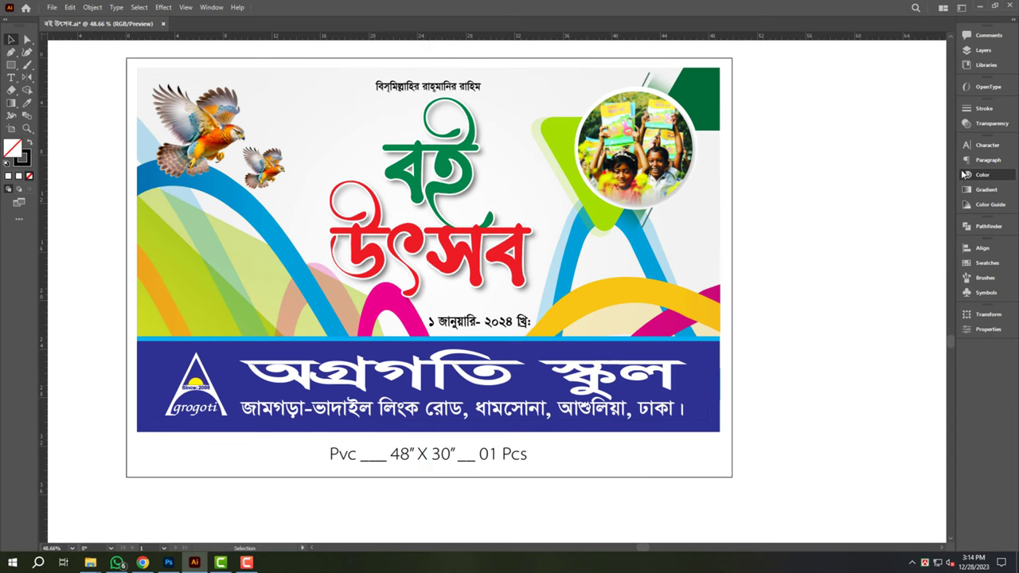
key("ctrl+0")
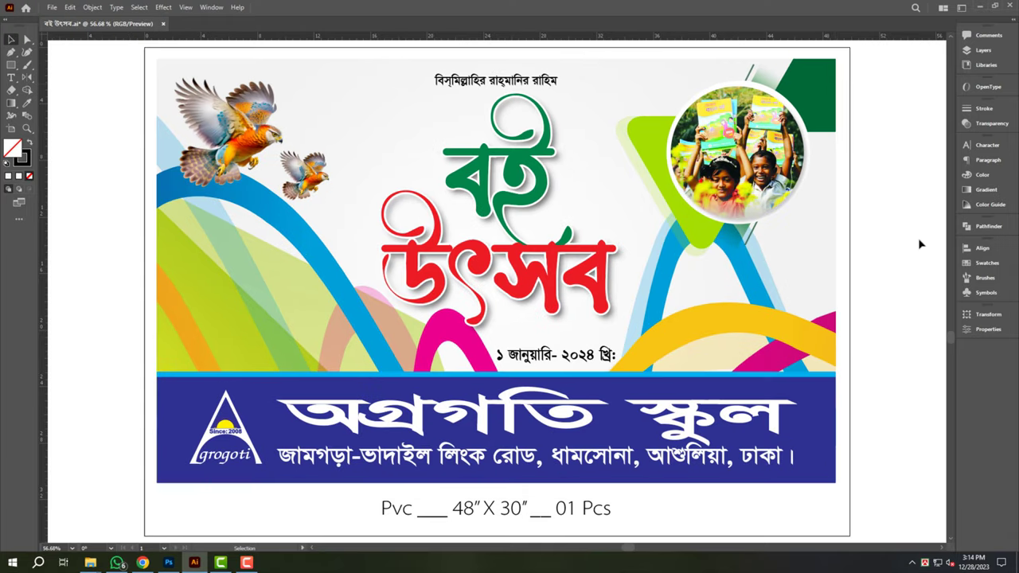